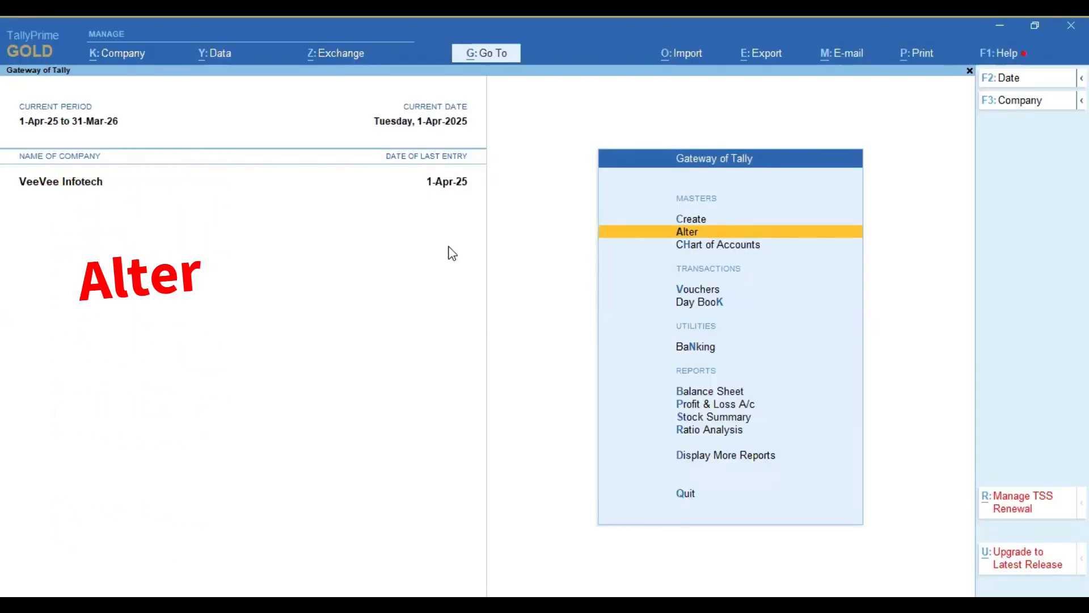
Step: Open the RK & Traders ledger for alteration
key(Return)
key(Down)
key(Return)
key(Down)
key(Down)
key(Down)
key(Down)
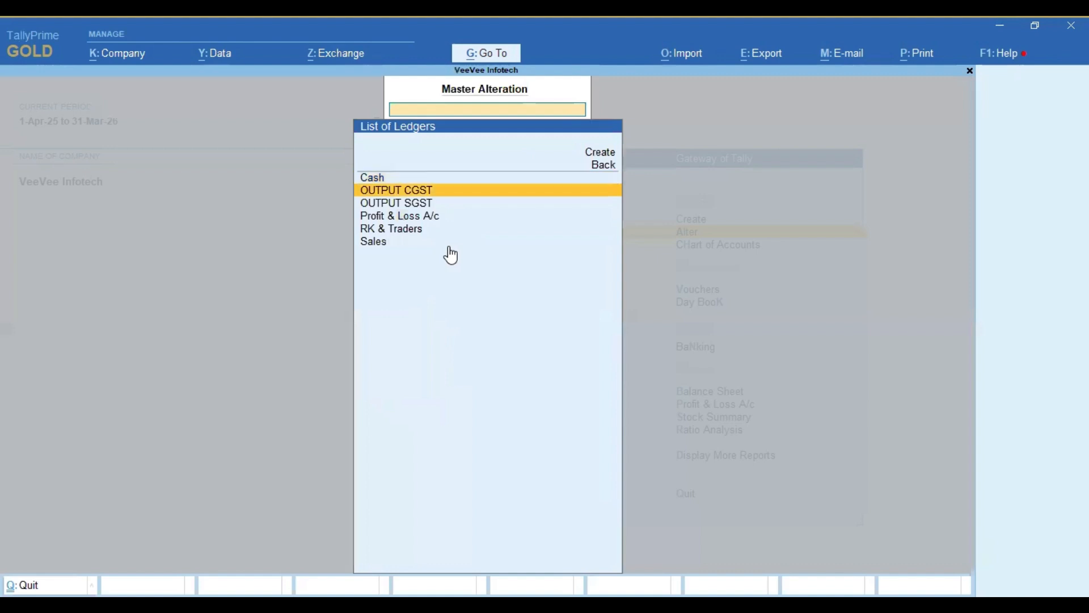
key(Return)
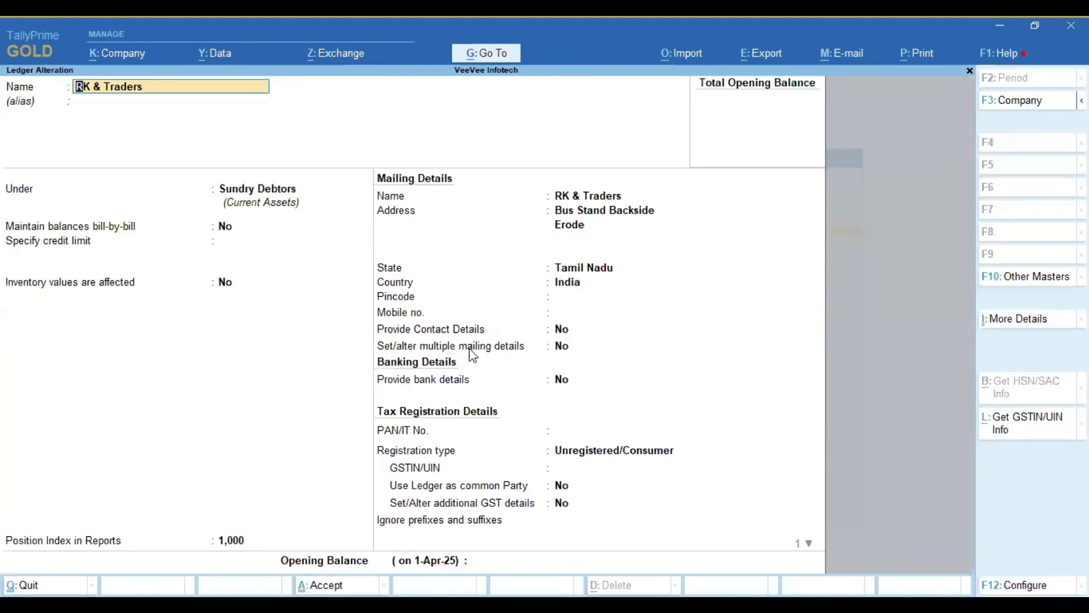
Step: Enable multiple mailing details to view the address stored under type NEW, then save the ledger and return to the Gateway of Tally
click(563, 348)
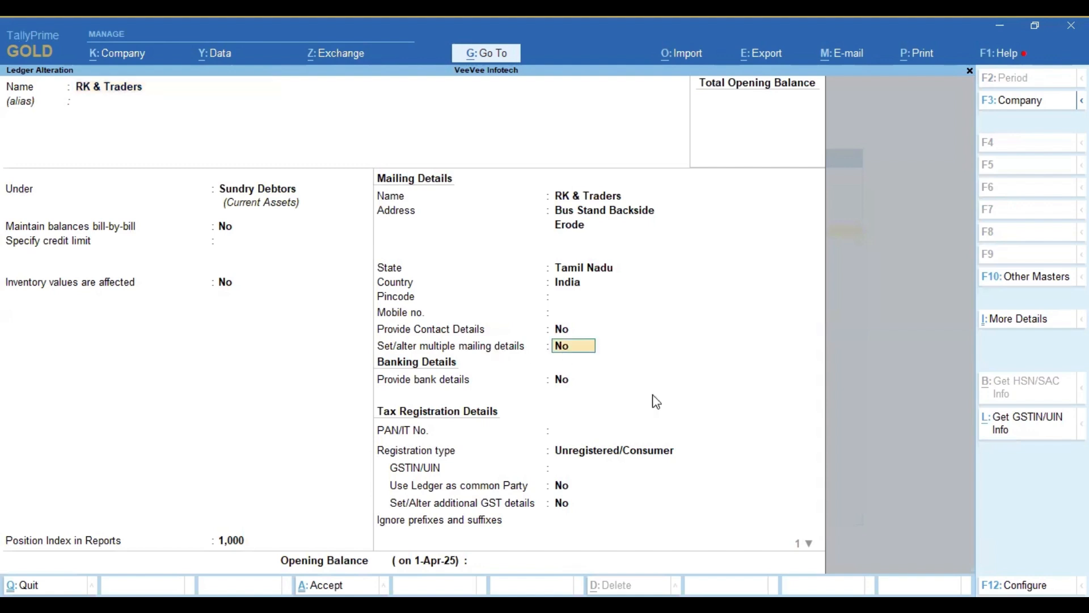
key(y)
key(Return)
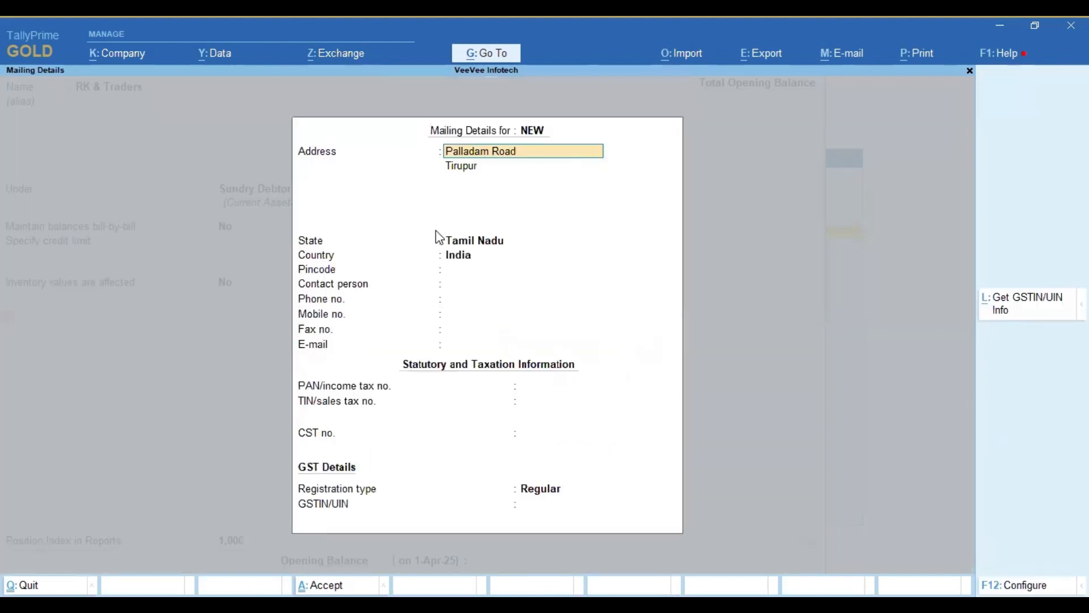
key(Escape)
key(Escape)
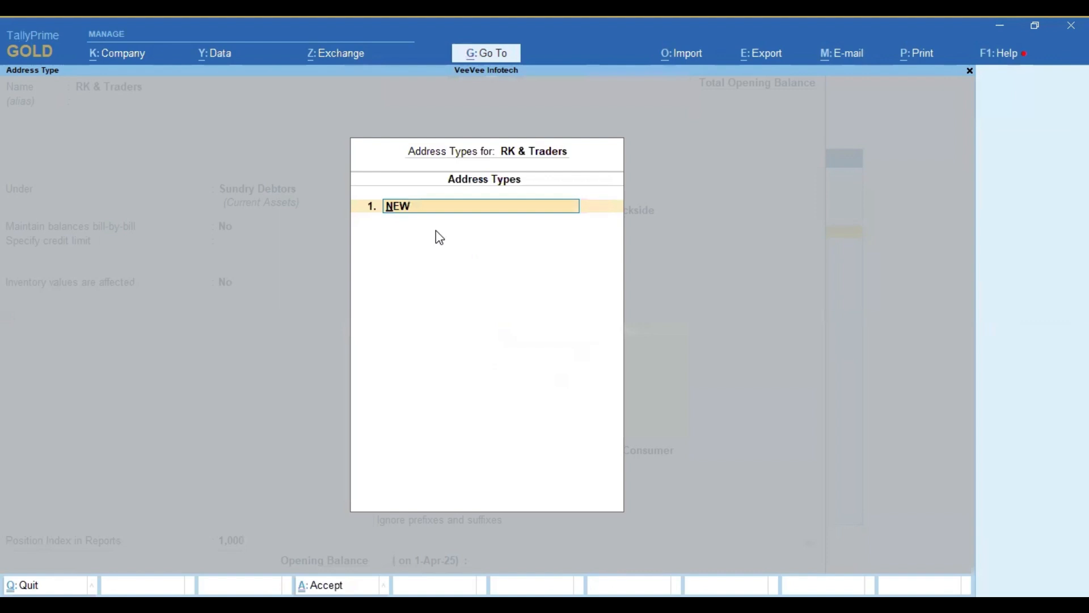
key(Escape)
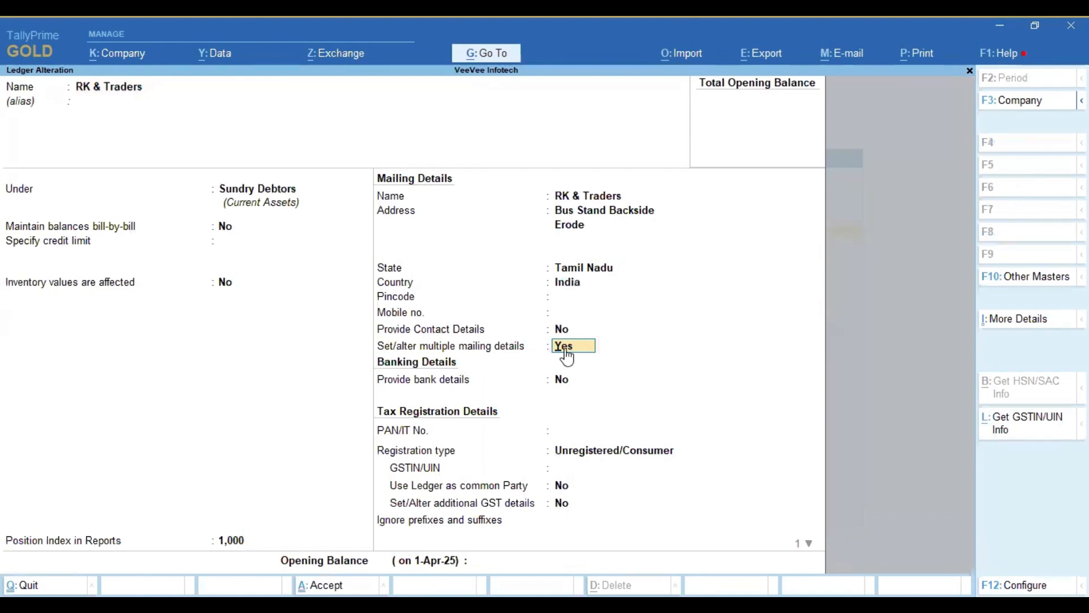
key(ctrl+a)
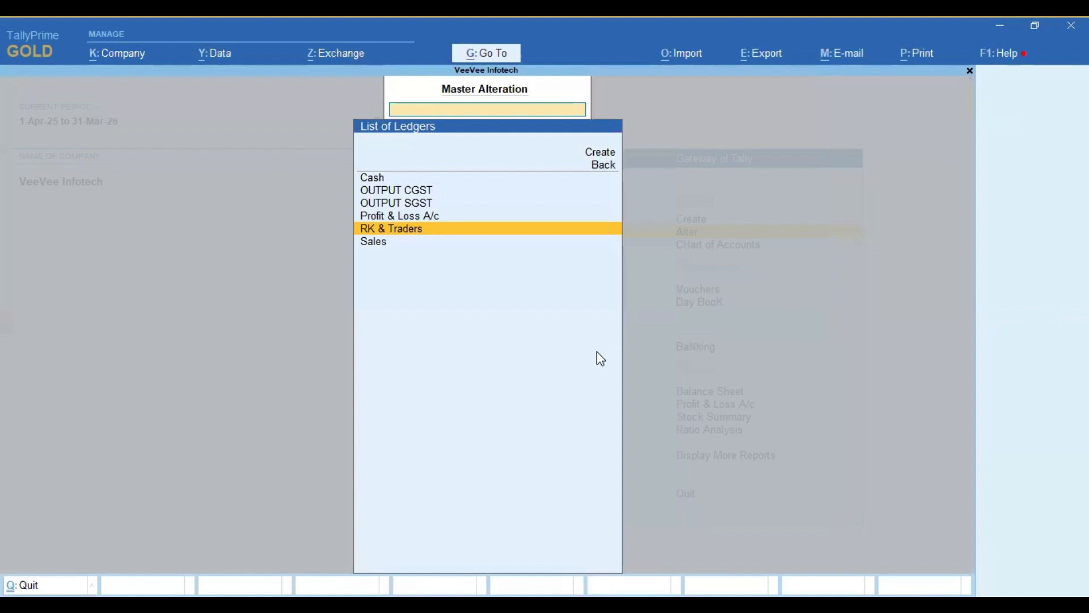
key(Escape)
key(Escape)
key(Escape)
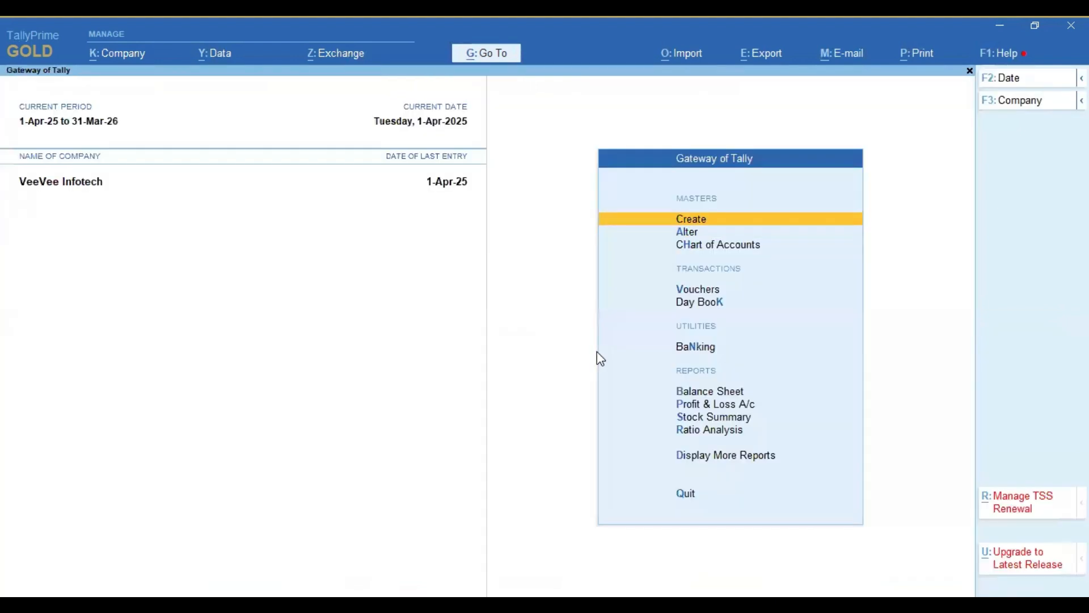
Step: Start a sales voucher for RK & Traders and accept blank dispatch details
key(Down)
key(Down)
key(Down)
key(Return)
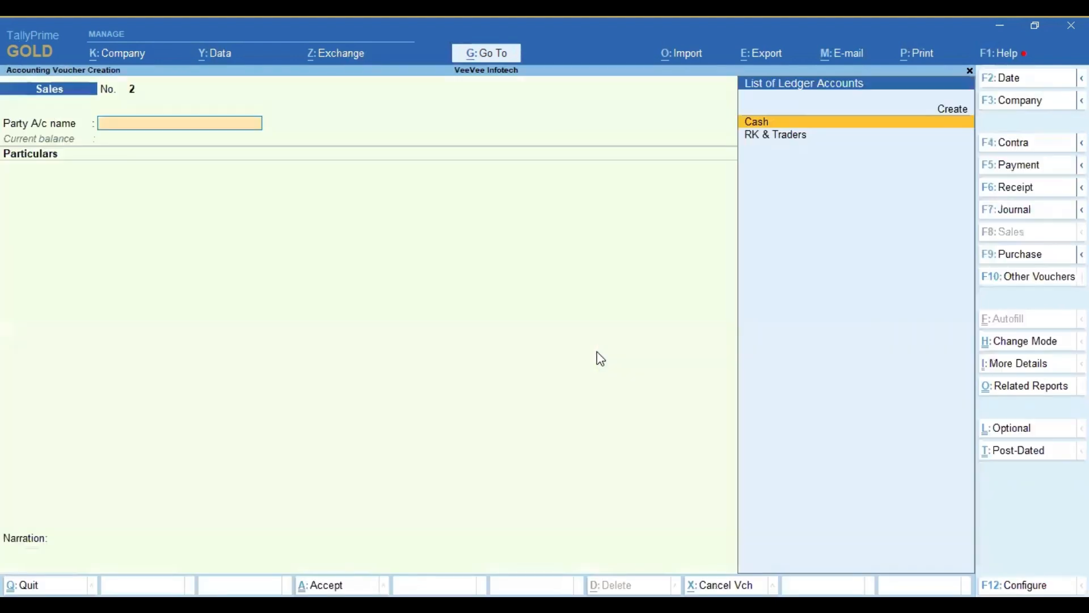
key(Down)
key(Return)
key(Return)
key(Return)
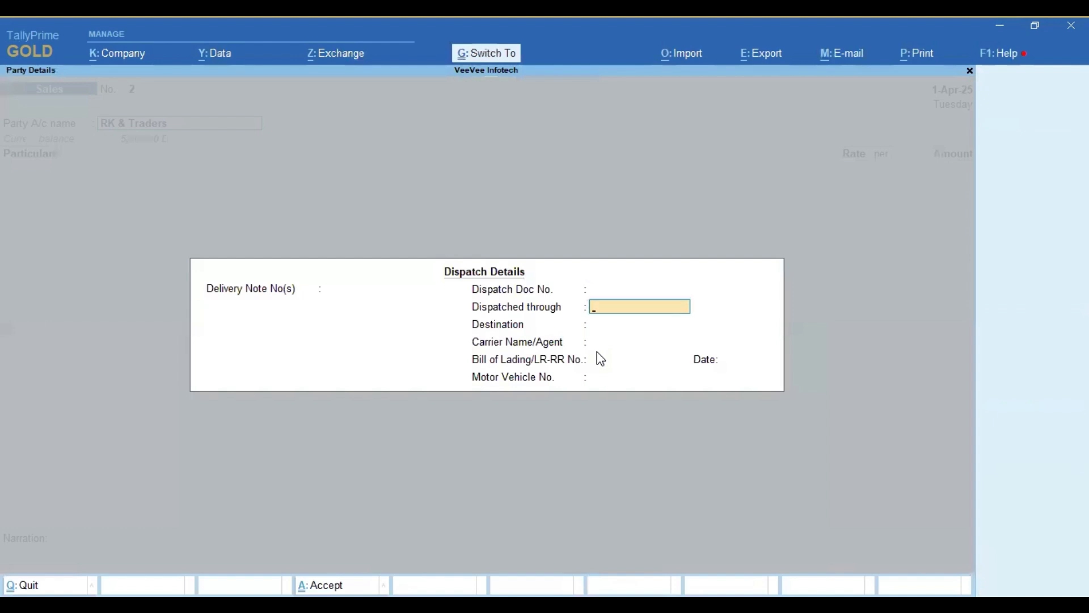
key(ctrl+a)
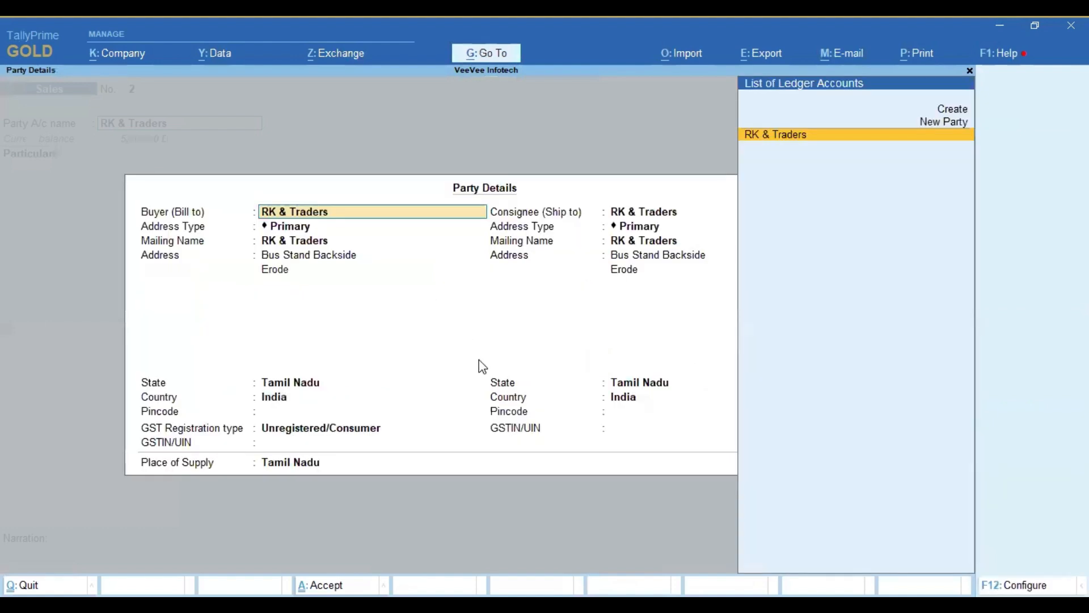
Step: Set both the buyer's and consignee's address types to NEW, and discard the sales voucher
key(Return)
key(Down)
key(Return)
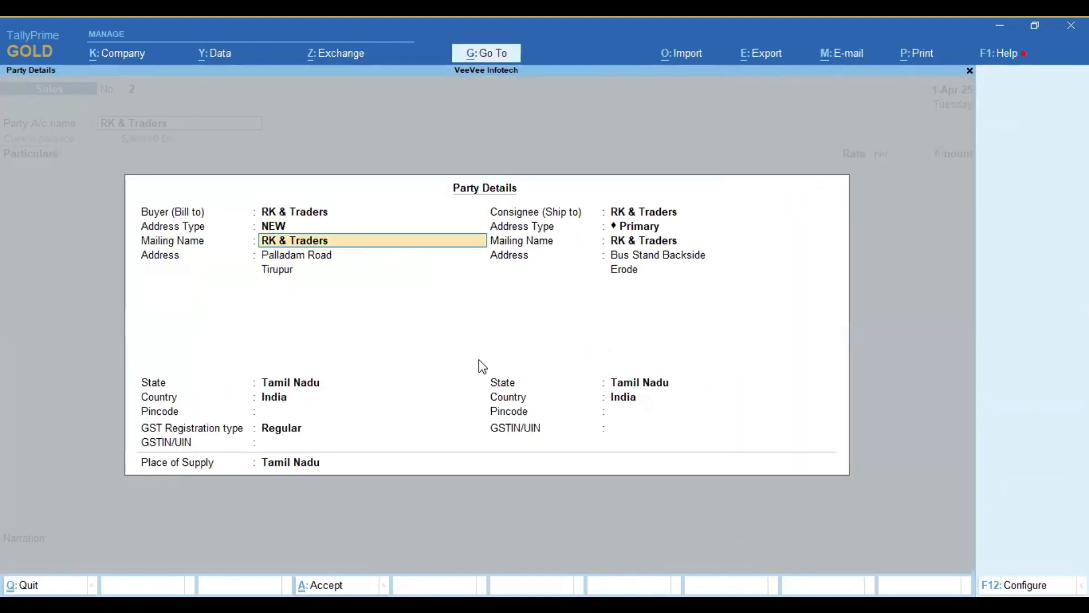
click(640, 227)
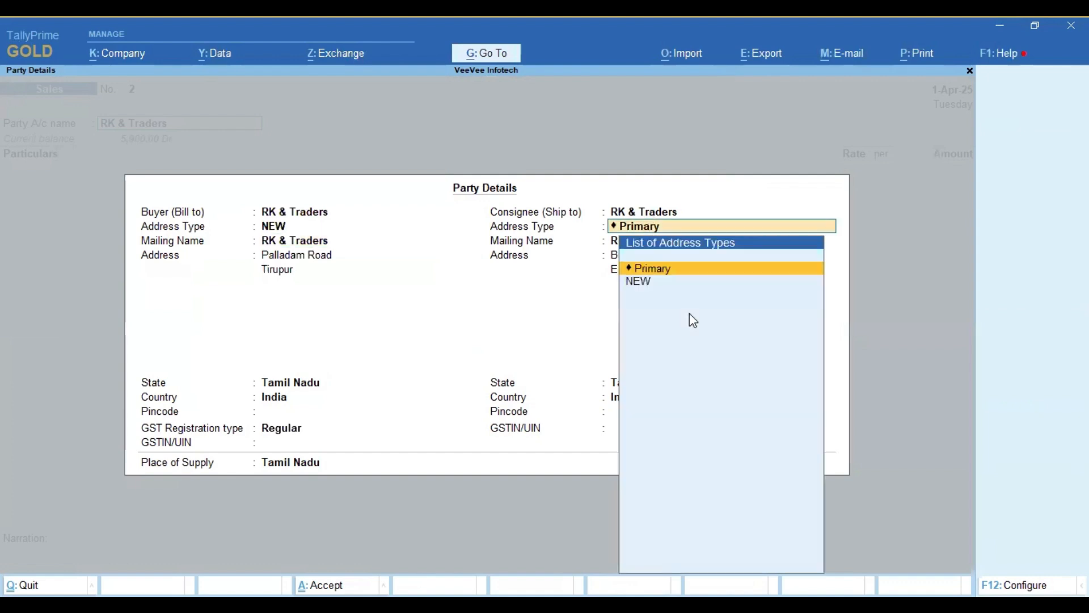
key(Down)
key(Return)
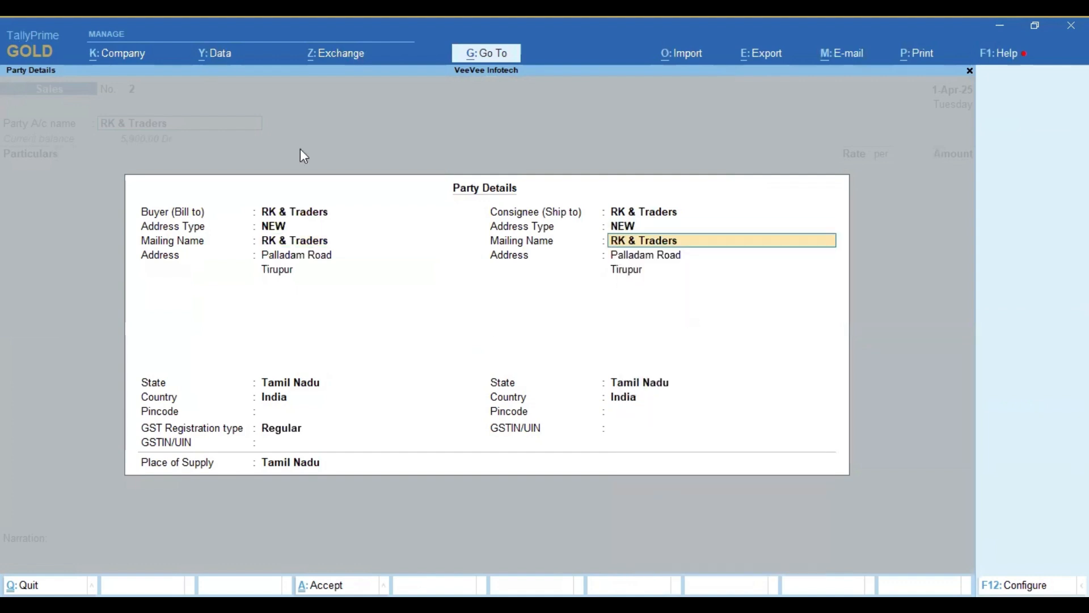
key(Escape)
key(Escape)
key(Escape)
key(Escape)
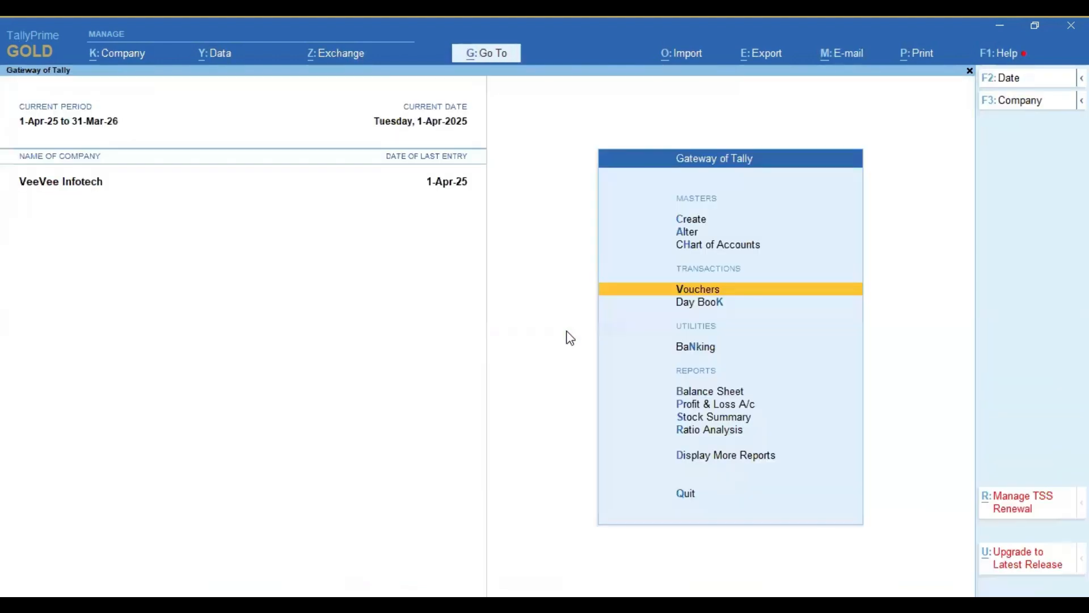
Step: Reopen the RK & Traders ledger for alteration
key(Up)
key(Up)
key(Up)
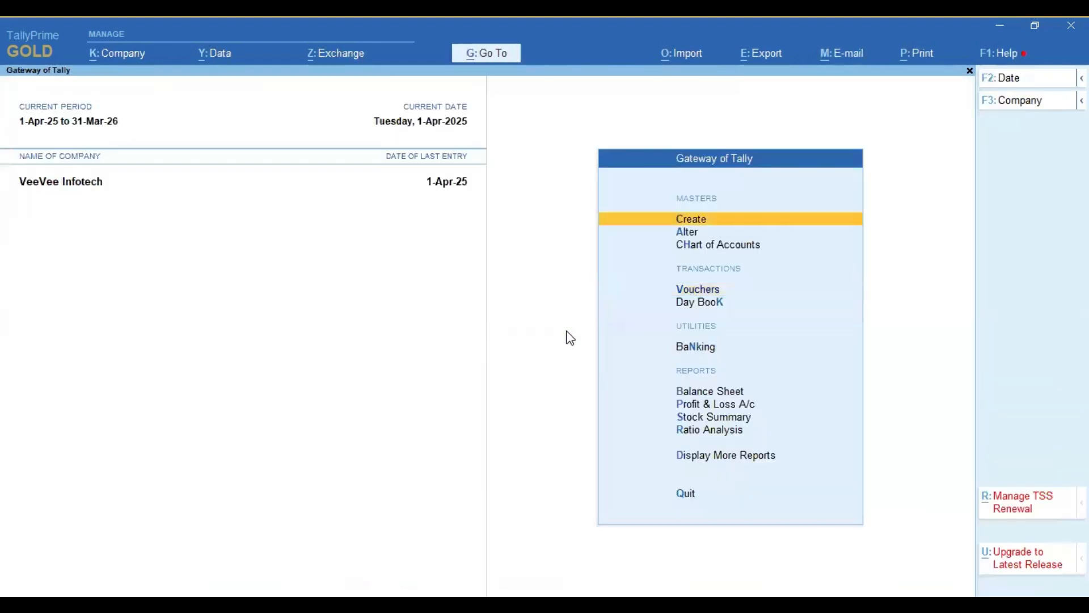
key(Down)
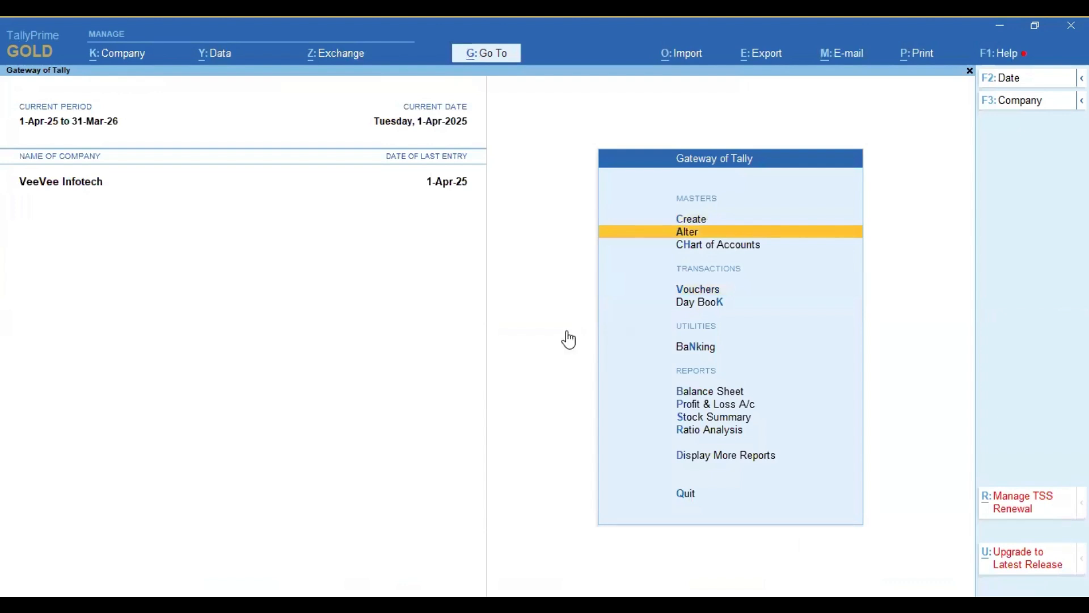
key(Return)
key(Down)
key(Down)
key(Up)
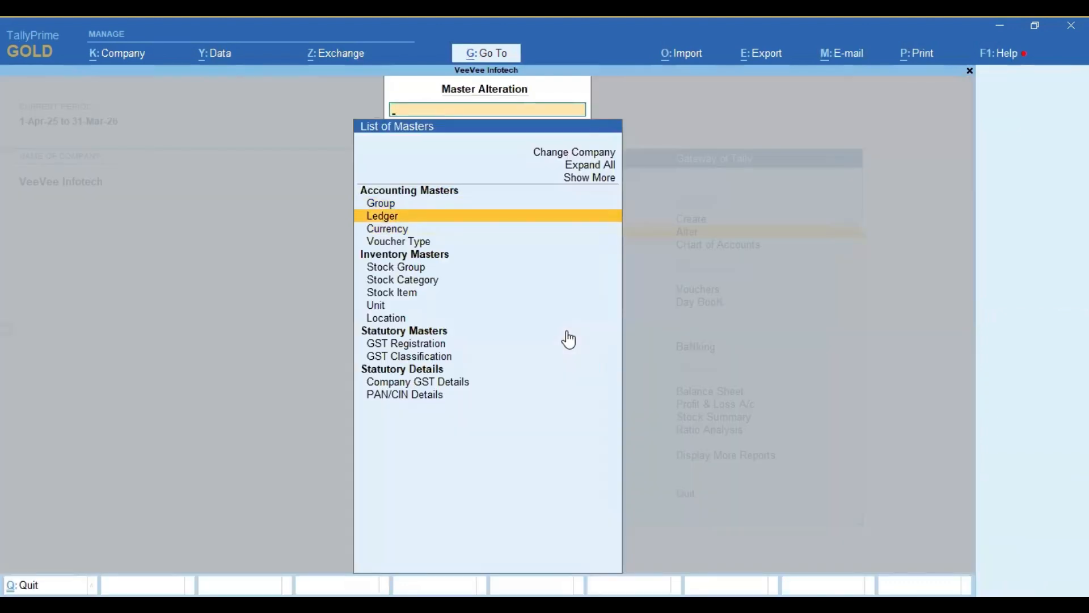
key(Return)
key(Down)
key(Down)
key(Down)
key(Down)
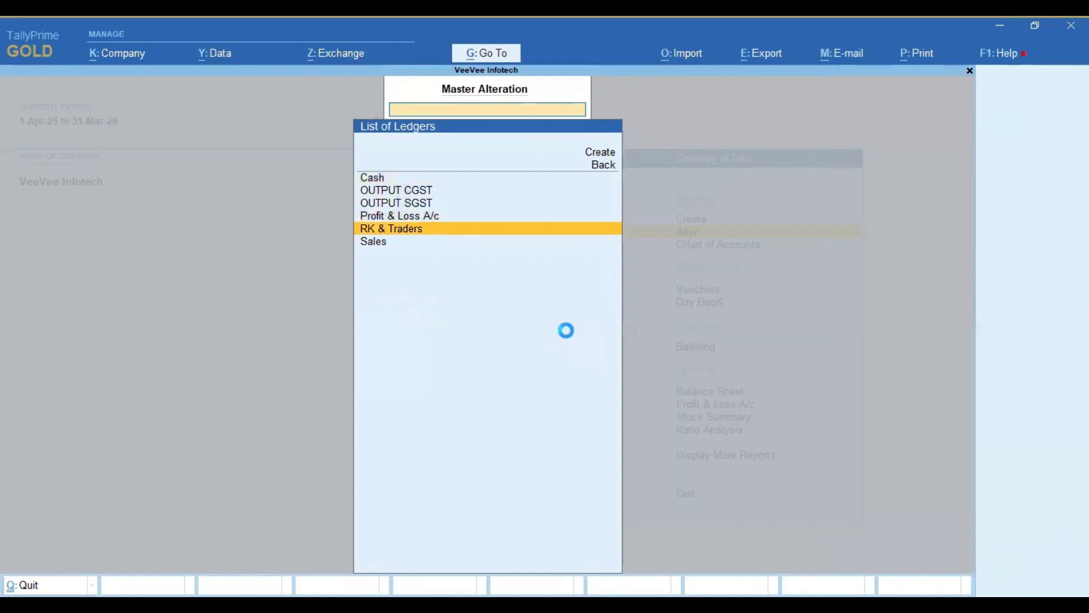
key(Return)
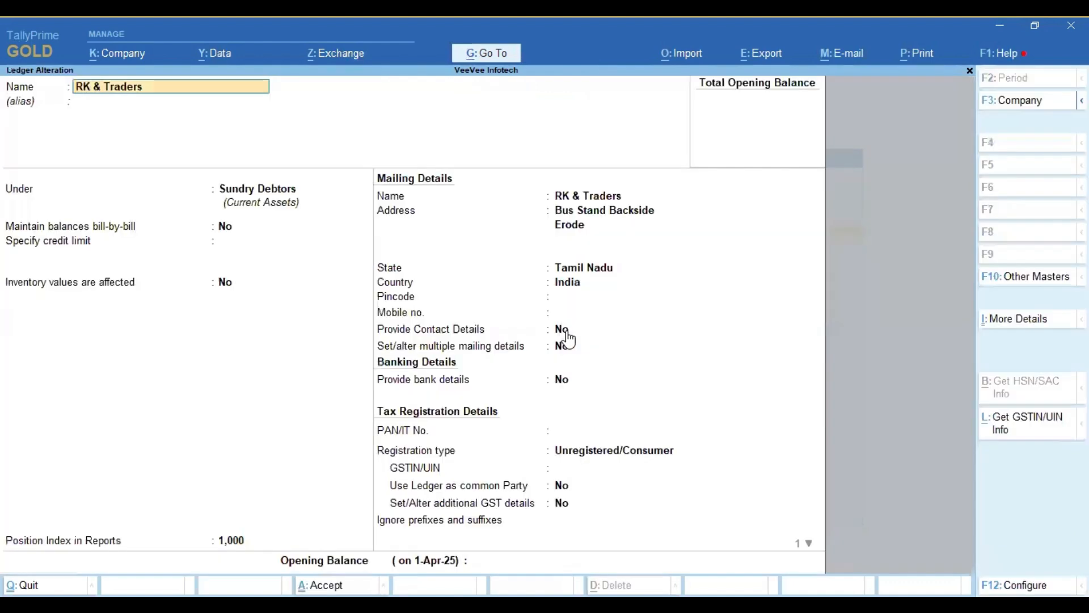
Step: Expand the ledger's additional details and open Mailing Details (History)
click(1017, 321)
key(Up)
key(Up)
key(Return)
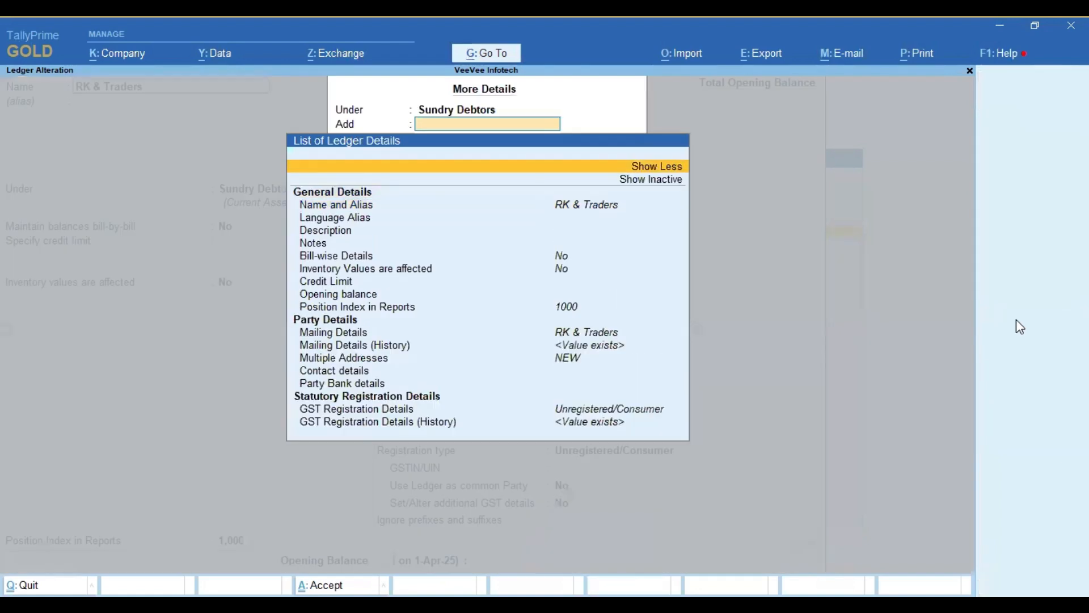
key(Down)
key(Down)
key(Down)
key(Down)
key(Down)
key(Down)
key(Down)
key(Down)
key(Down)
key(Down)
key(Down)
key(Down)
key(Down)
key(Down)
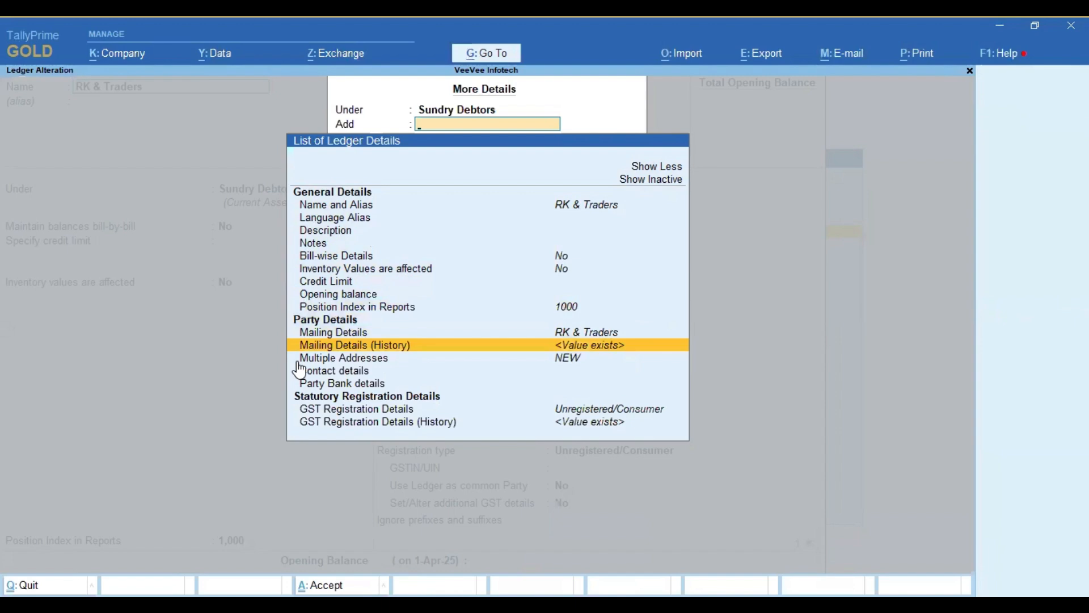
click(586, 347)
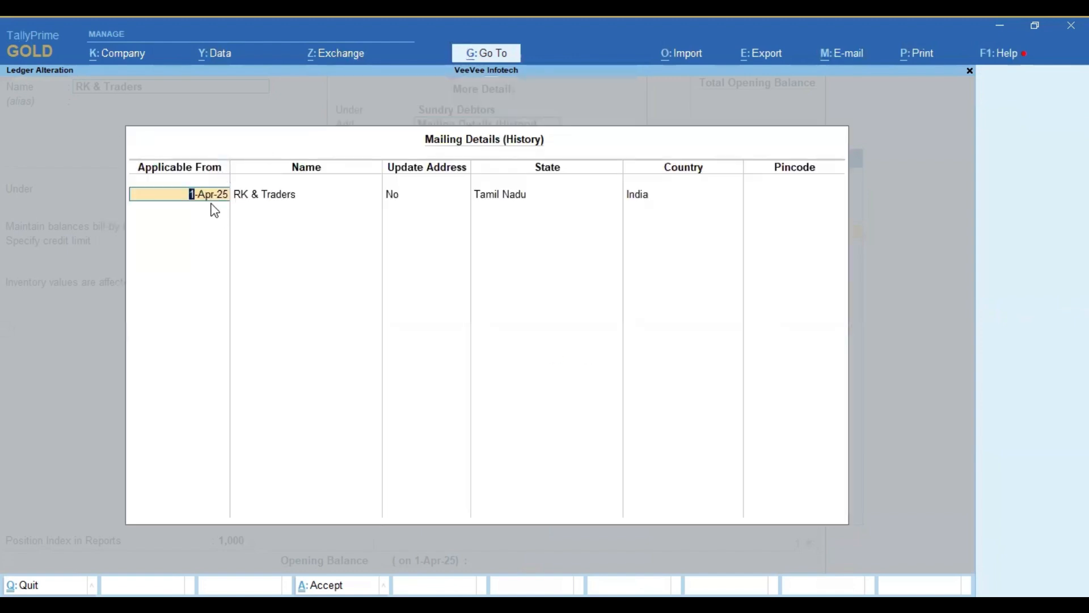
click(418, 201)
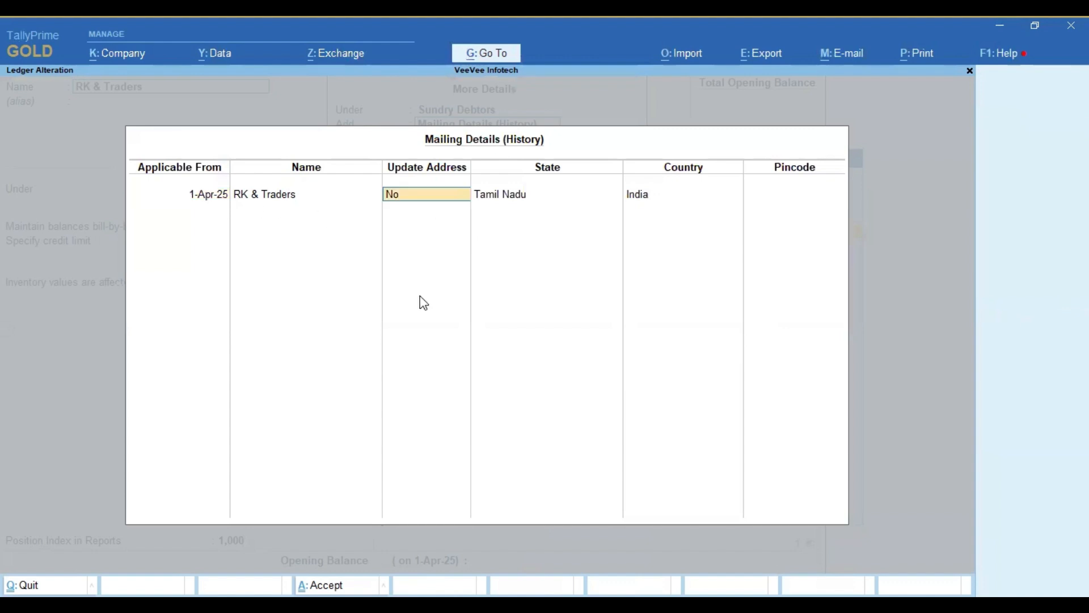
key(y)
key(Return)
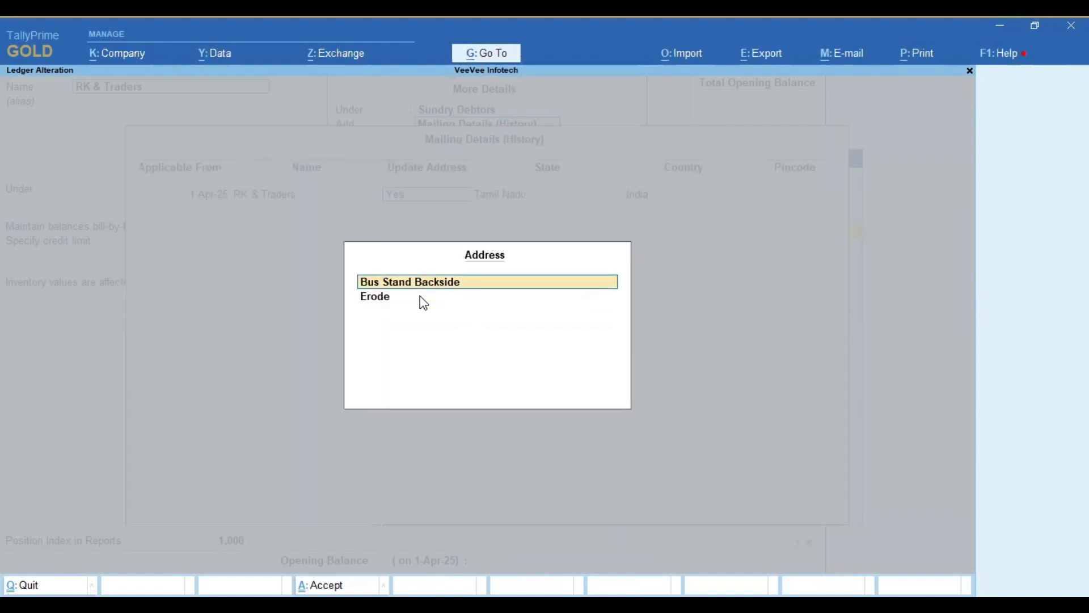
key(BackSpace)
key(Escape)
key(y)
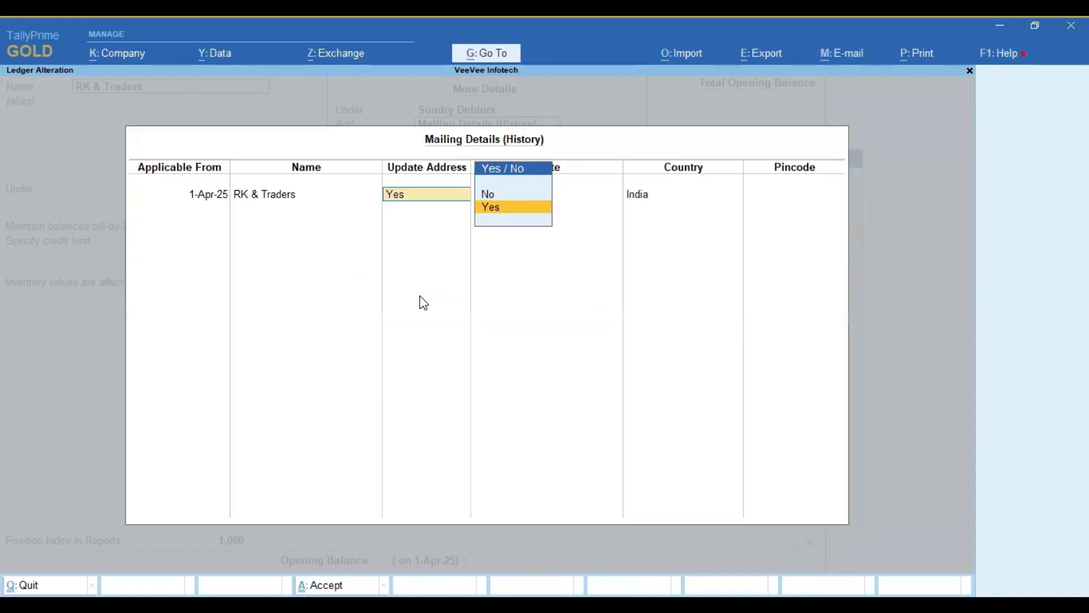
key(Up)
key(Return)
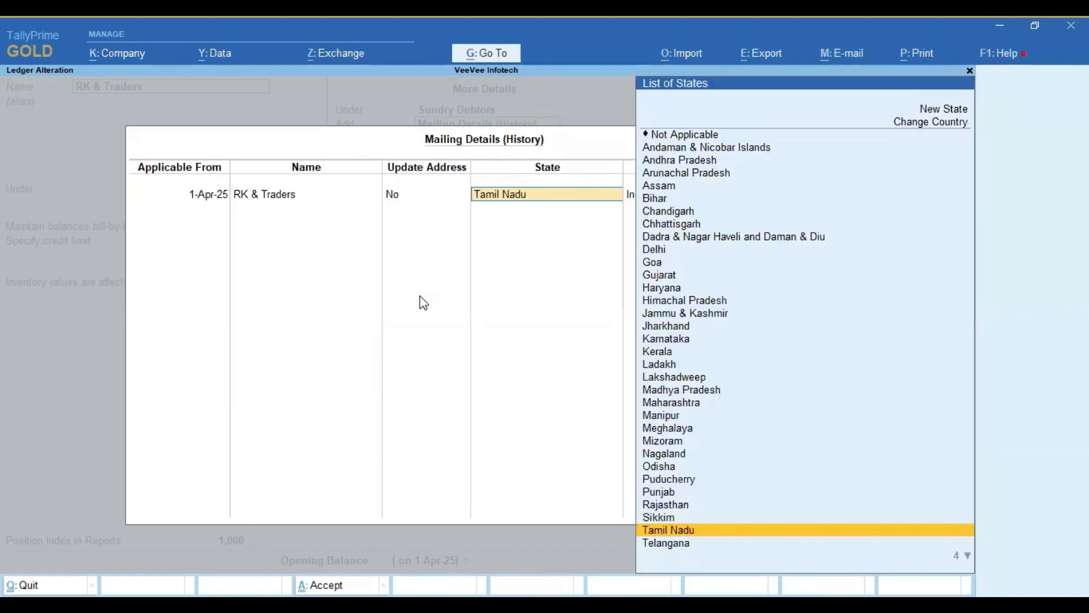
Step: Add a mailing history entry applicable from 1-May-25 for RK & Traders and set Update Address to Yes
key(Return)
key(Return)
text(1.05.25)
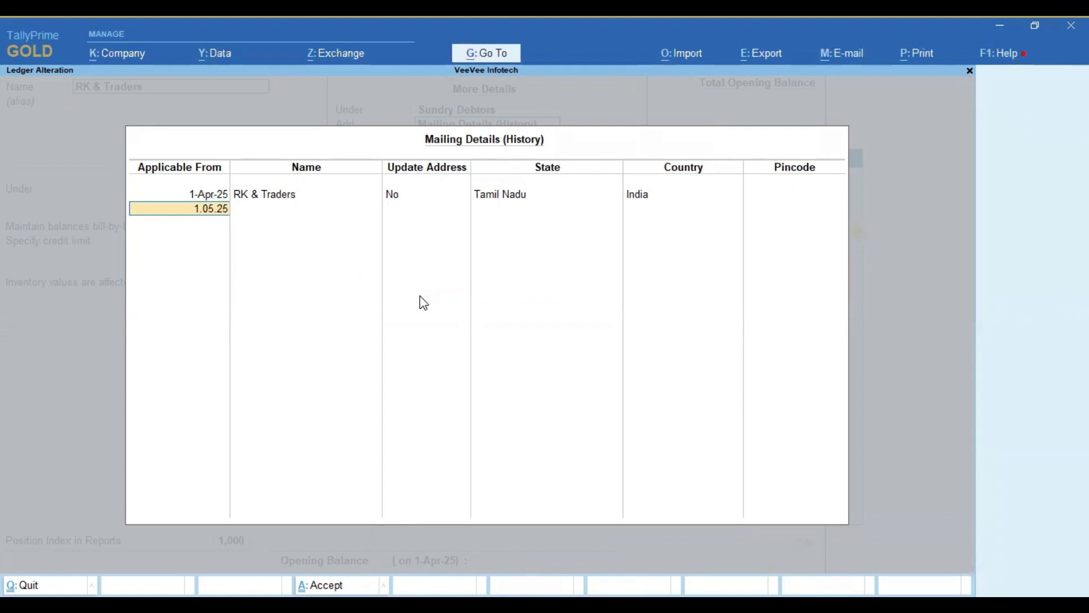
key(Return)
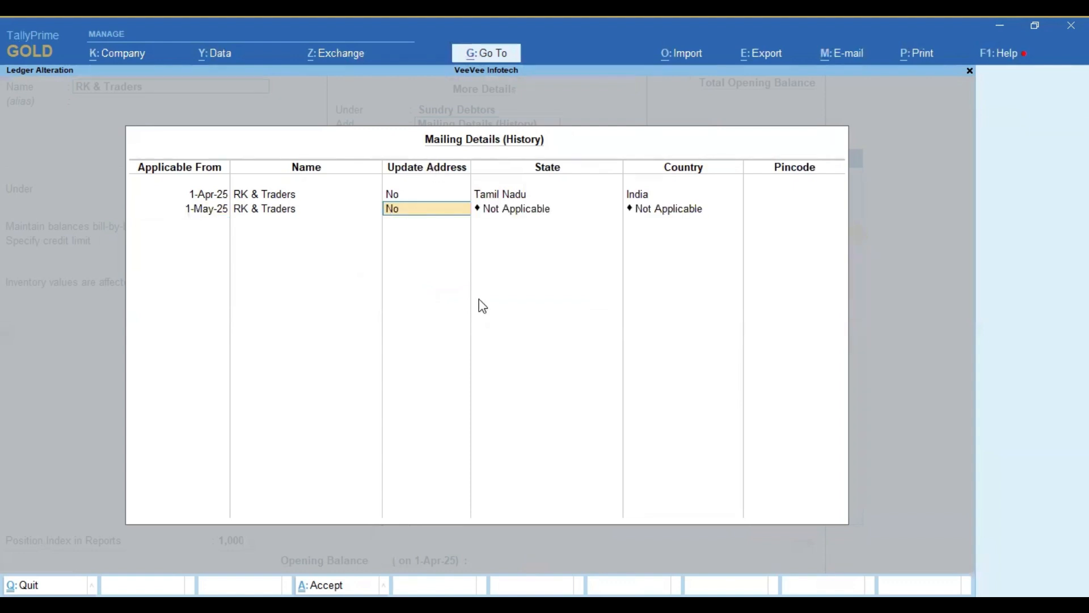
text(y)
key(Return)
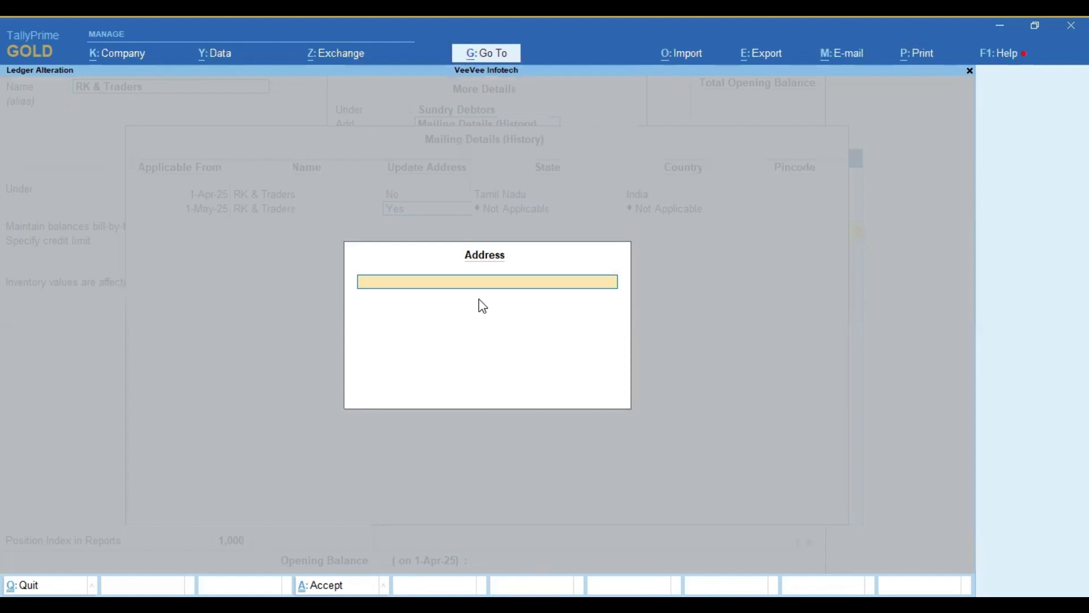
Step: Enter the party's new two-line postal address, with the street first and the town and postal code second
text(Main Rao)
text(d)
key(BackSpace)
key(BackSpace)
key(BackSpace)
text(oad,)
key(Return)
text(Kangaa)
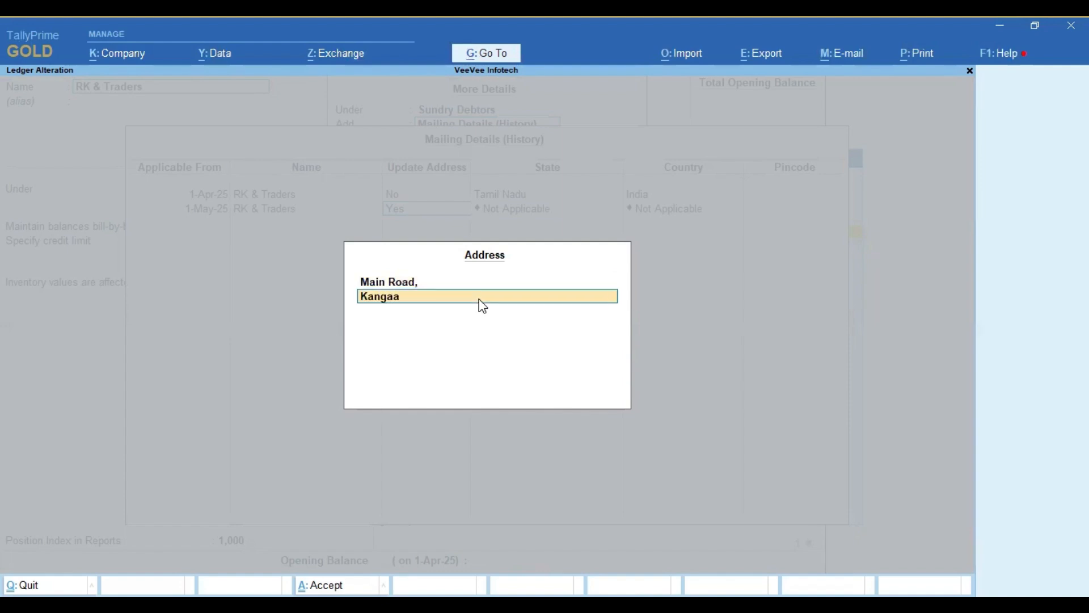
key(BackSpace)
text(yam - 638701)
key(Return)
Step: Set the new entry's state to Tamil Nadu, fill in its pincode and accept the mailing history
key(Return)
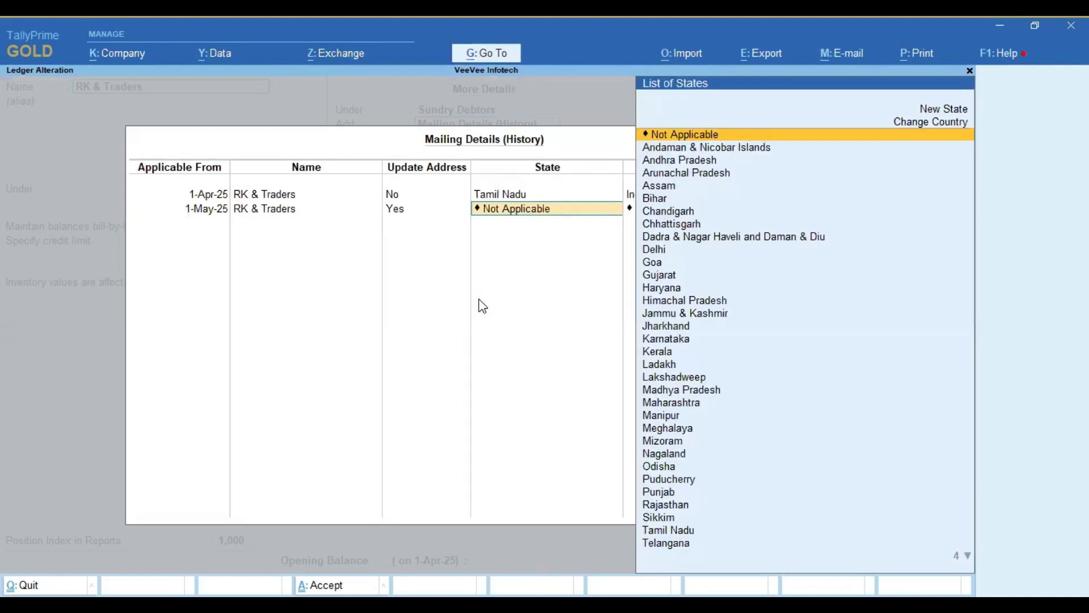
text(Ta)
key(Return)
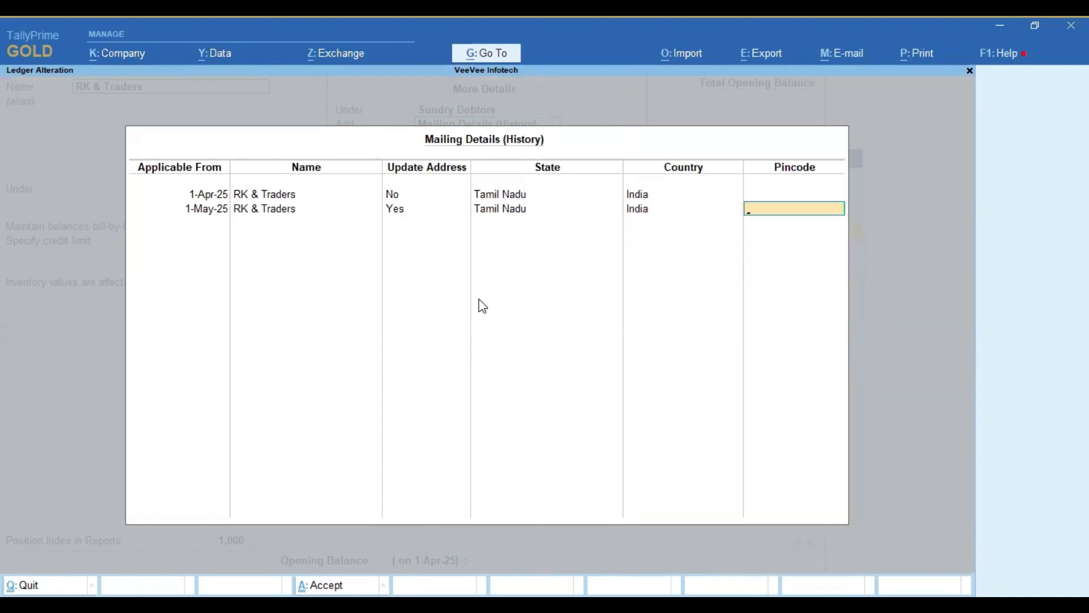
text(638701)
key(Return)
key(ctrl)
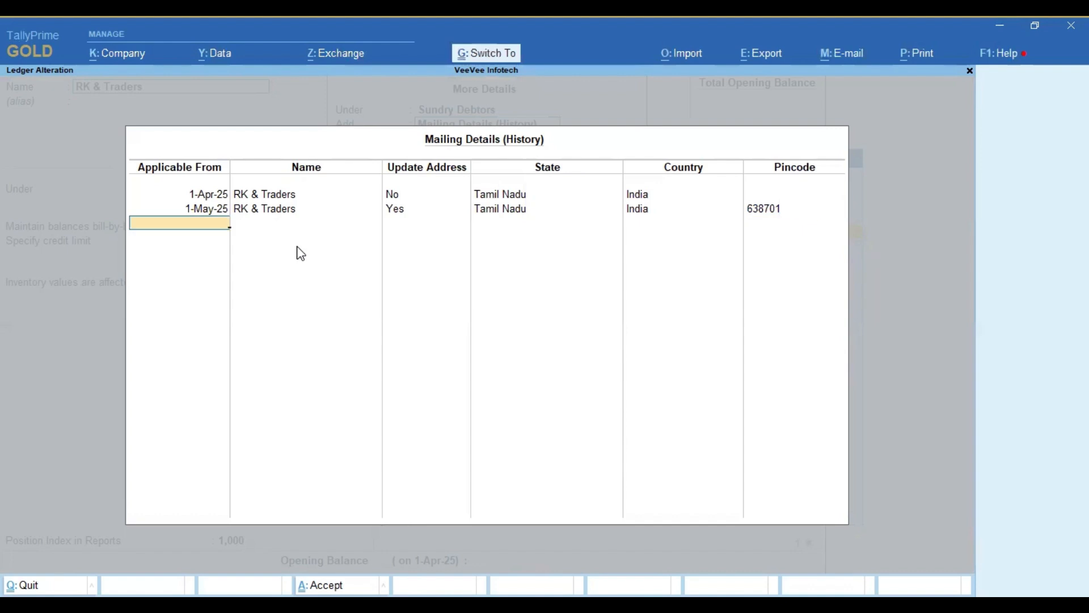
key(ctrl+a)
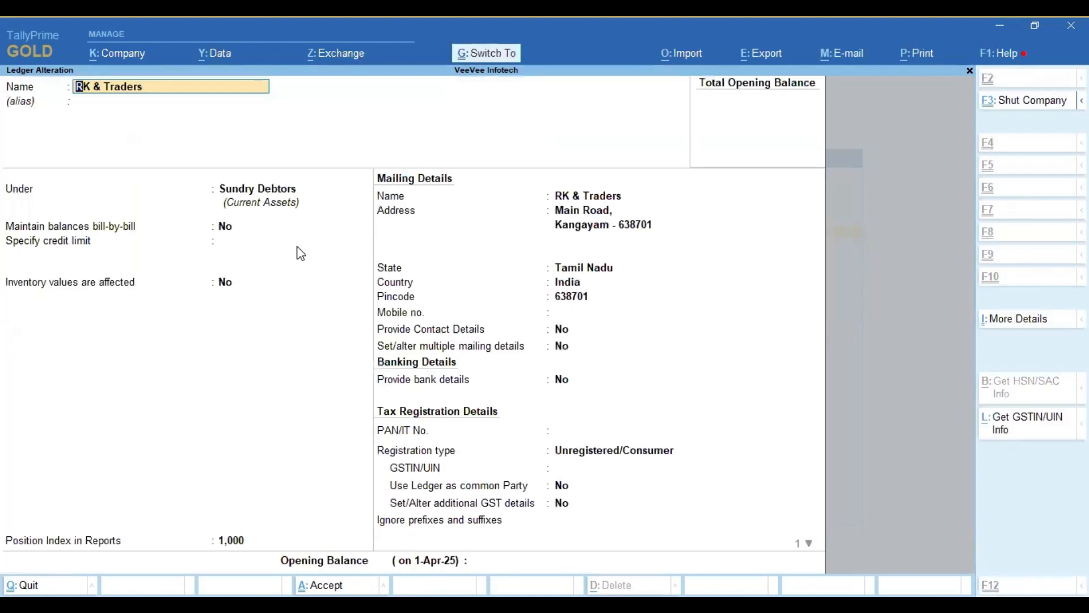
Step: Save the altered RK & Traders ledger and return to the Gateway of Tally
key(ctrl+a)
key(Escape)
key(Escape)
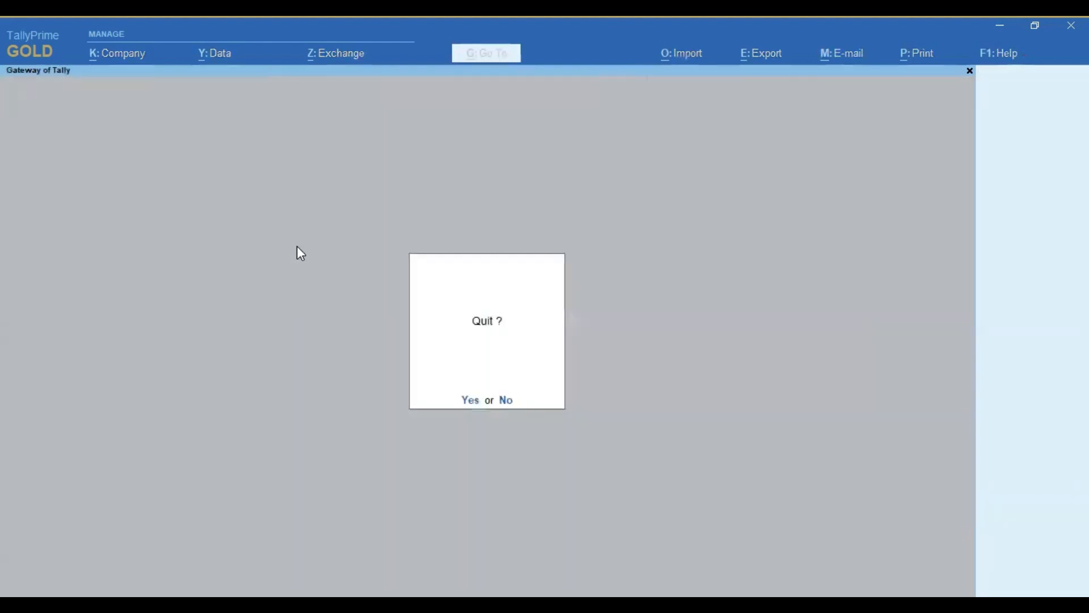
key(Escape)
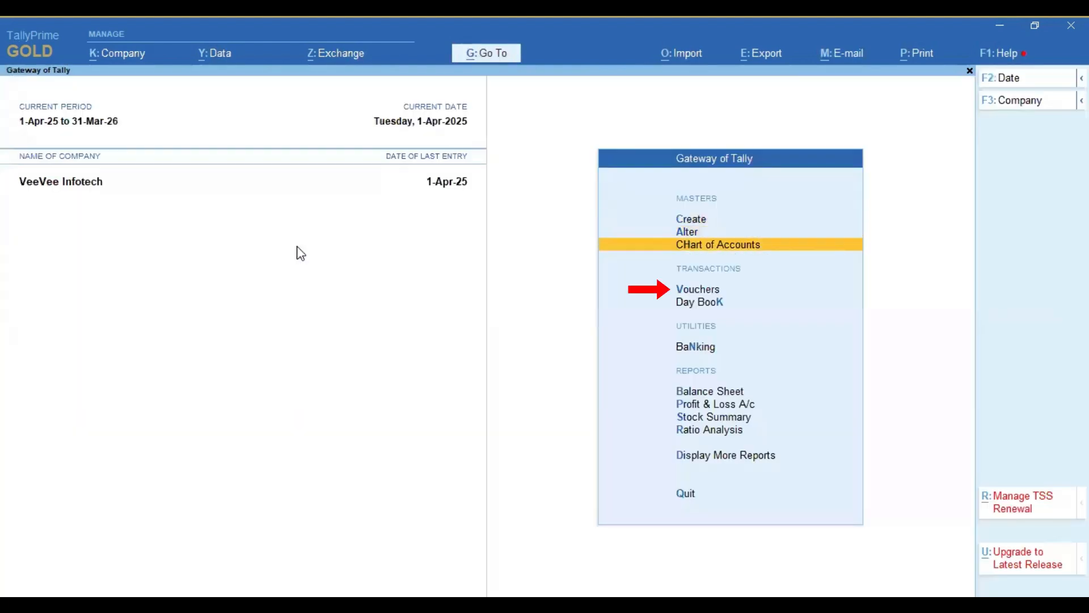
Step: Start a new sales voucher and set its date to 1-Apr-25
key(v)
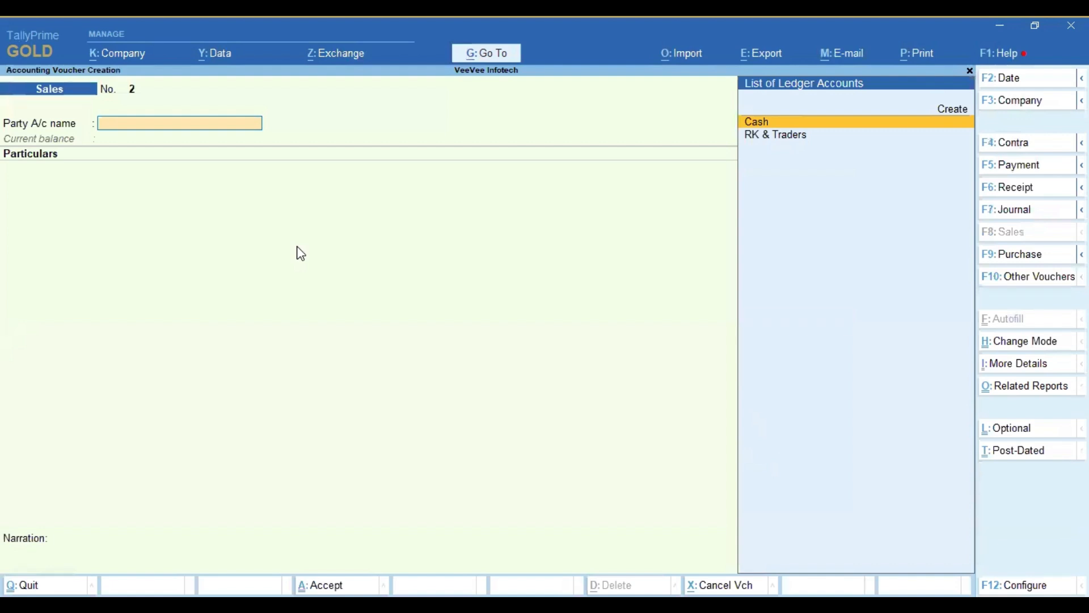
key(F2)
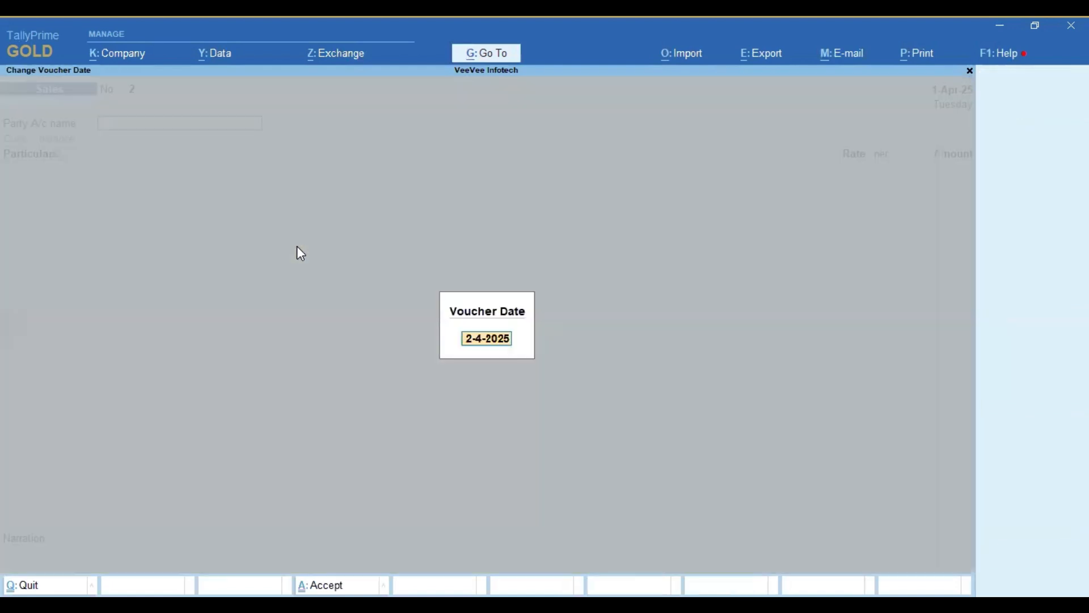
text(1.04.25)
key(Return)
Step: Select RK & Traders as the party, examine the address in Party Details for the April date, and back out without saving
key(Down)
key(Return)
key(Return)
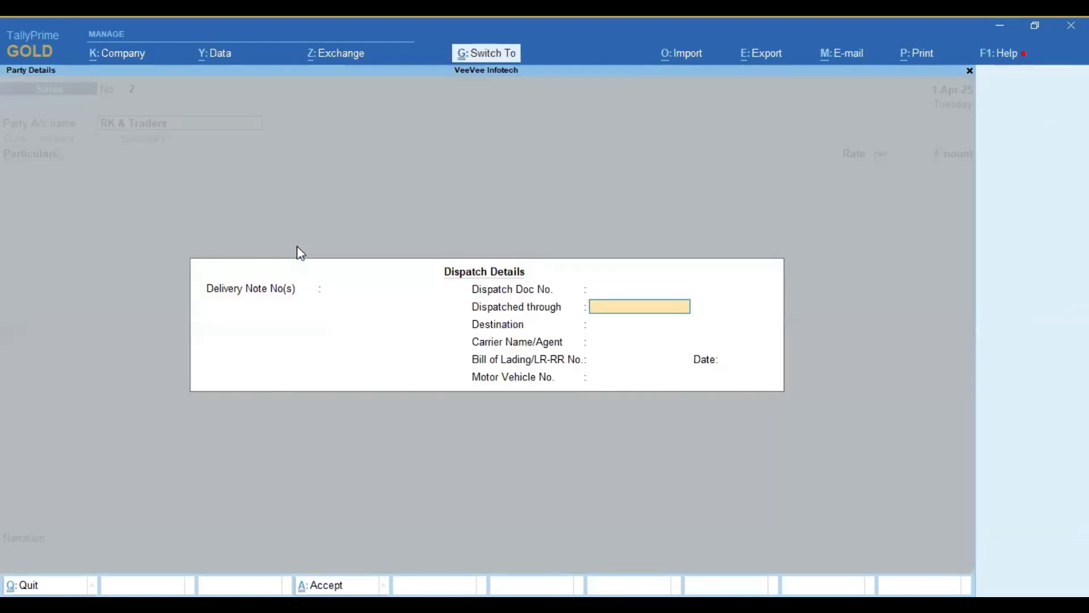
key(ctrl+a)
key(Return)
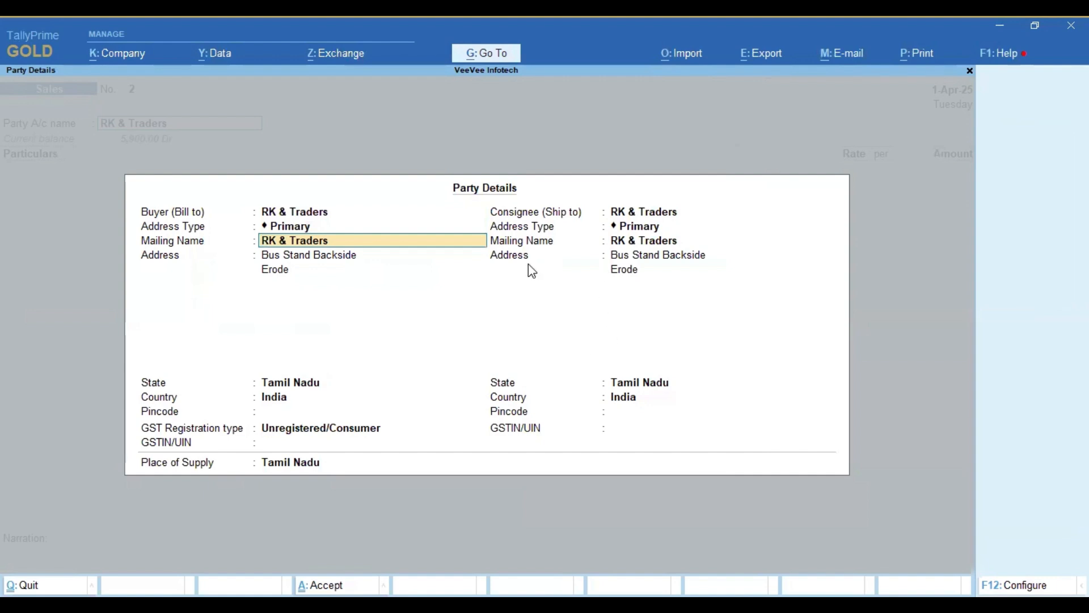
key(Escape)
key(Escape)
key(Escape)
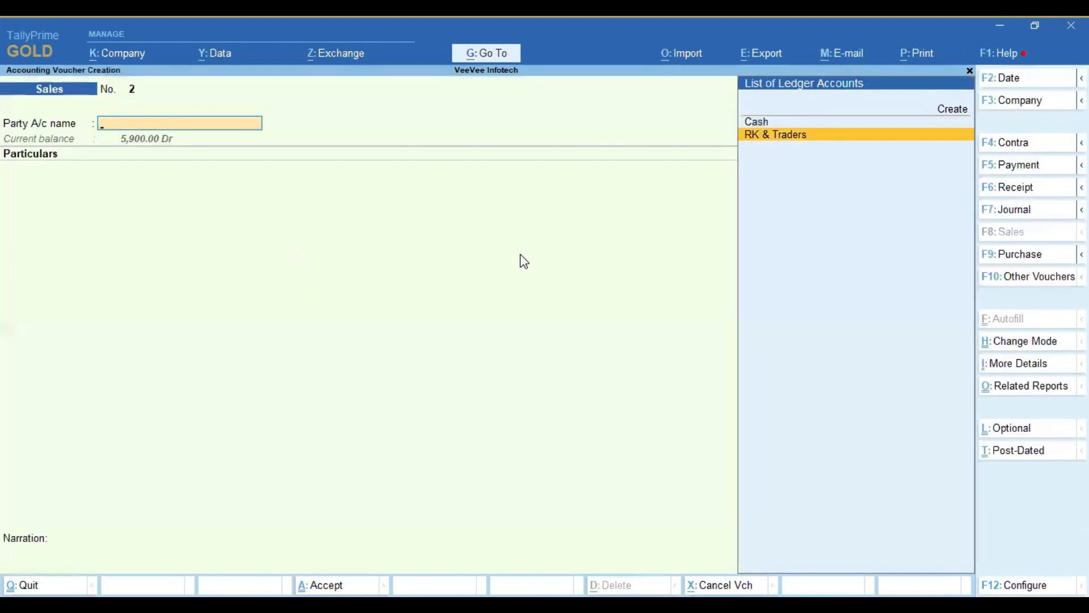
key(Escape)
key(Return)
Step: Set the sales voucher's date to 1-May-25 and choose RK & Traders as the party, proceeding to Party Details
key(F2)
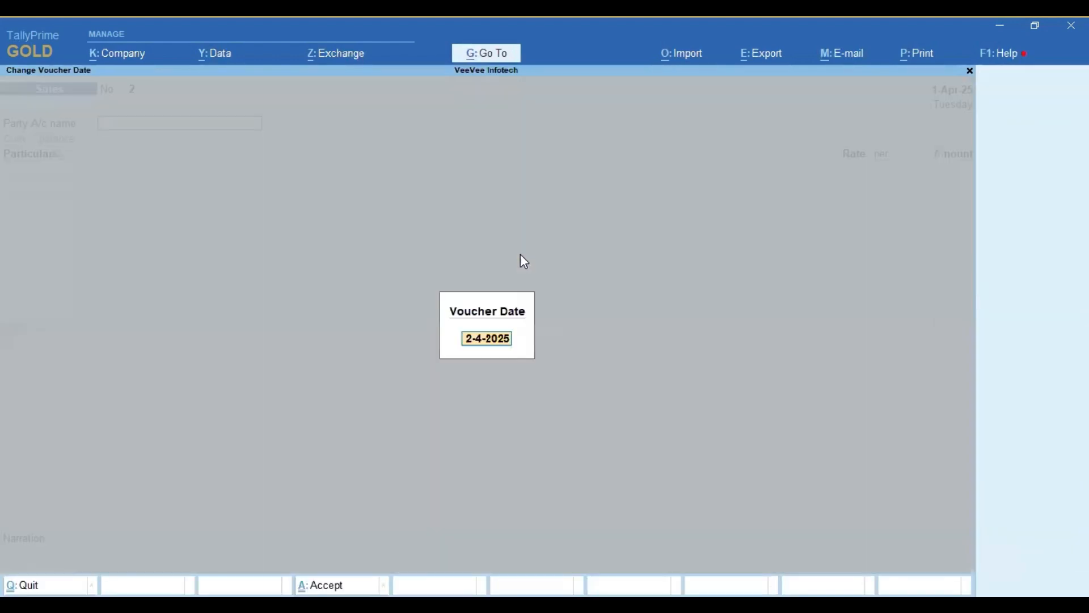
text(1.05.25)
key(Return)
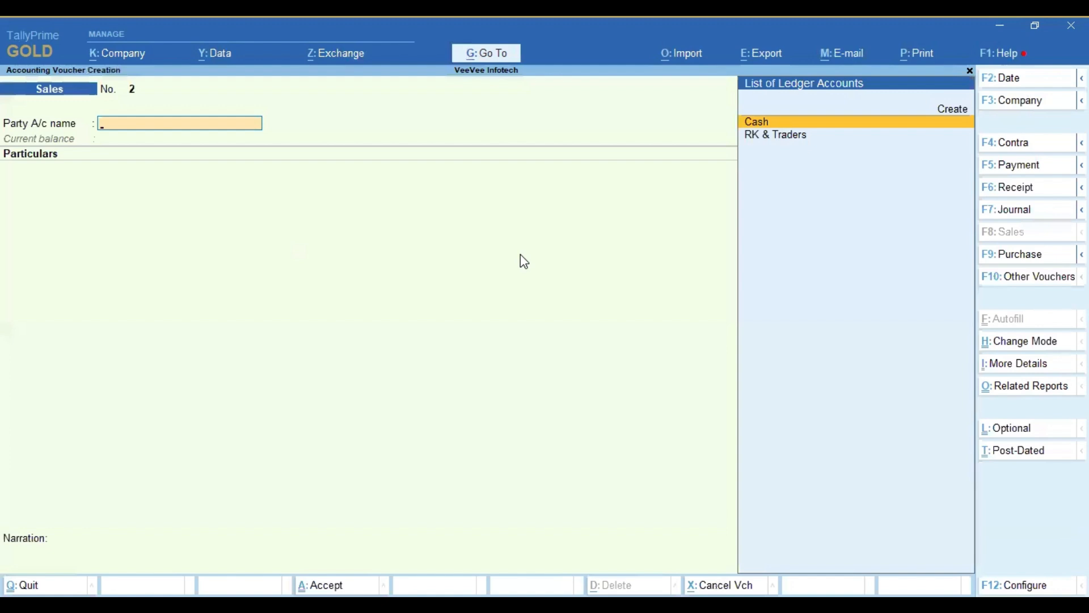
key(Down)
key(Return)
Step: Check the buyer's mailing details, keep the Primary address type and accept the party details
key(Return)
key(Return)
key(Return)
key(ctrl+a)
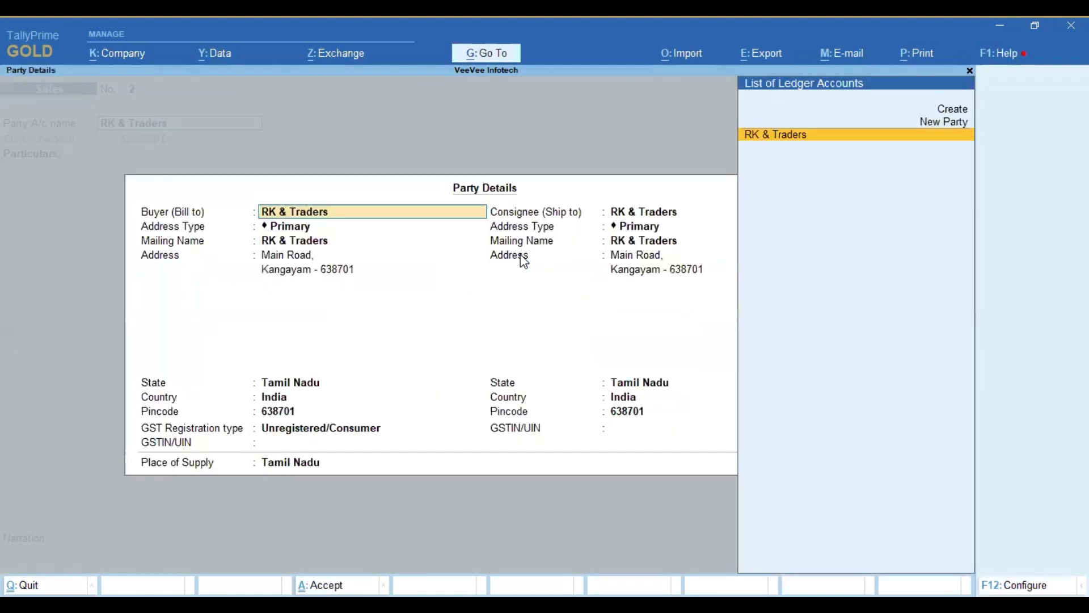
key(Return)
key(Return)
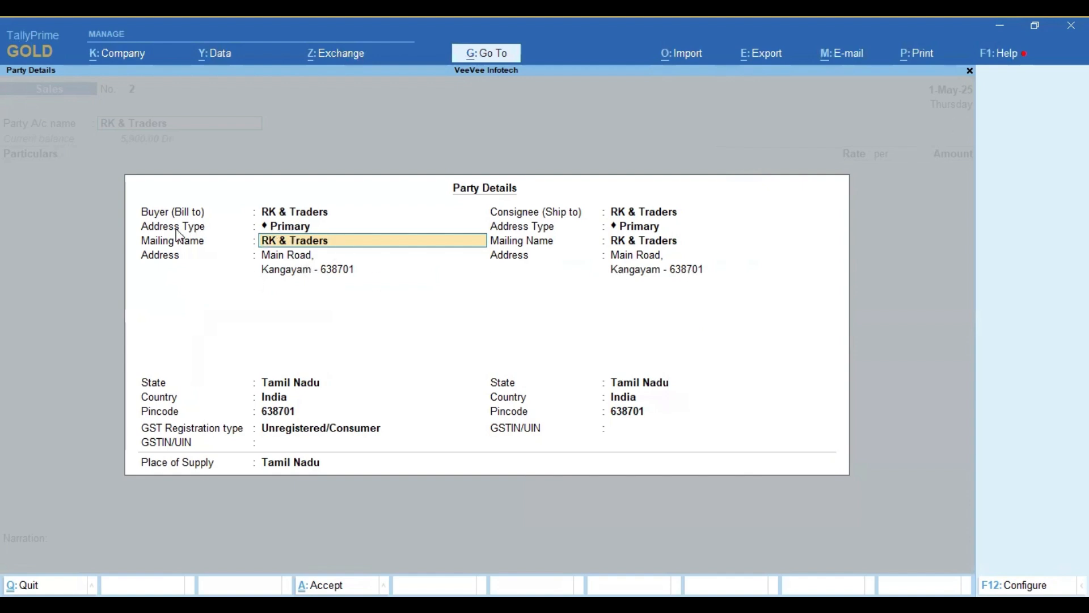
key(BackSpace)
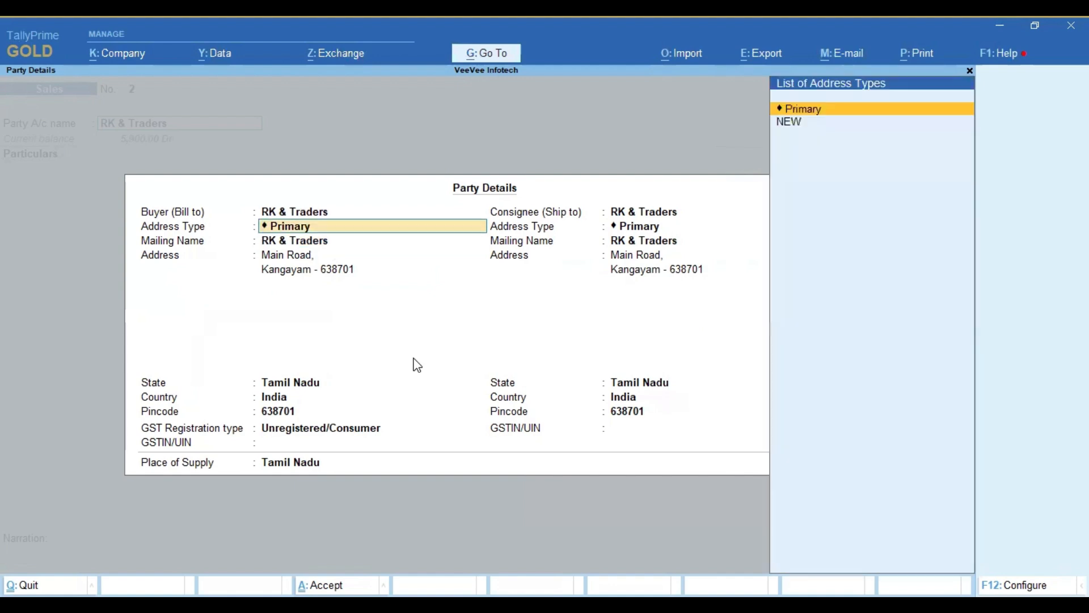
key(Return)
key(Return)
key(ctrl+a)
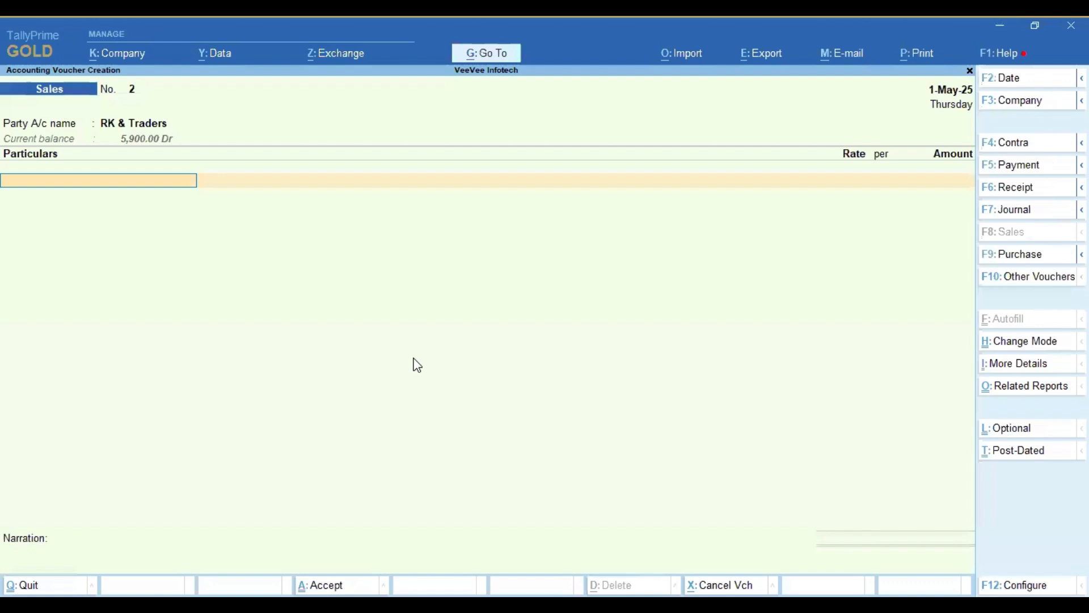
Step: Add the Sales ledger to the voucher with an amount of 1,500
text(Sa)
key(Return)
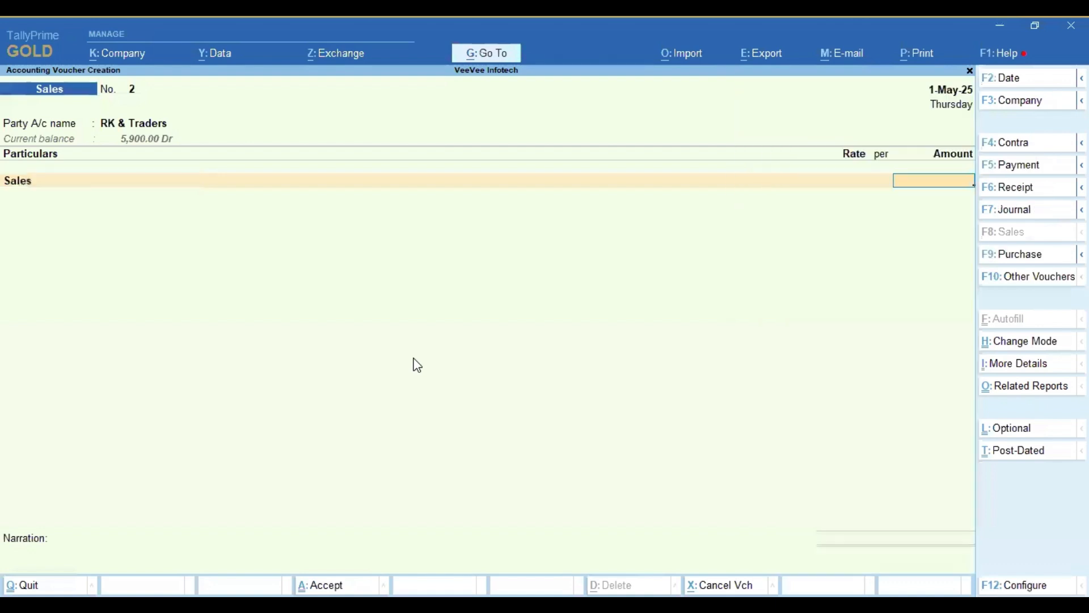
text(1500)
key(Return)
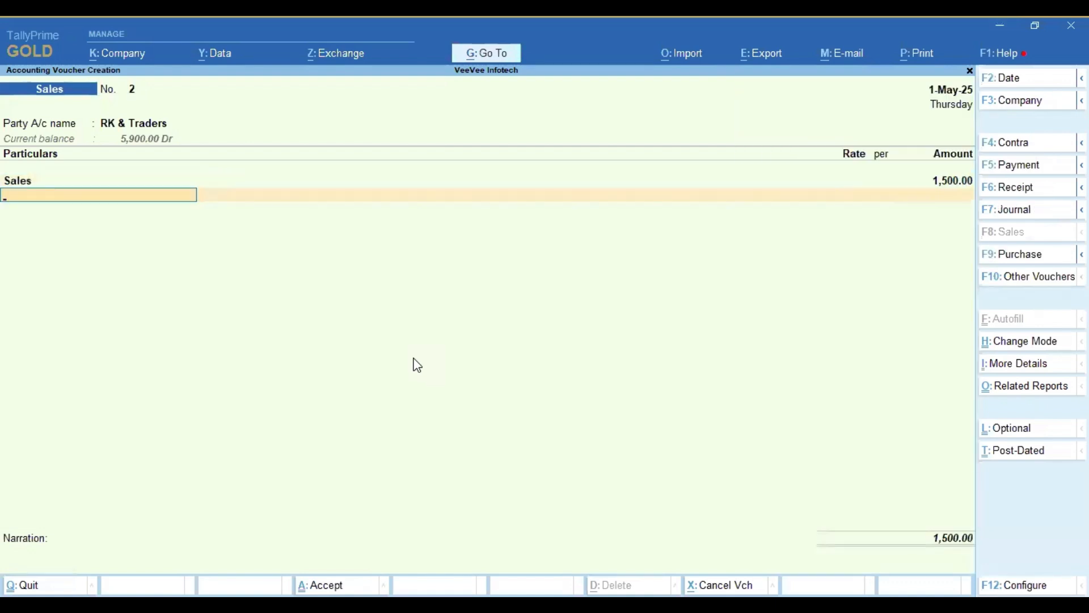
Step: Add the OUTPUT CGST and OUTPUT SGST tax lines and save the sales voucher
text(Out)
key(Return)
text(Sgst)
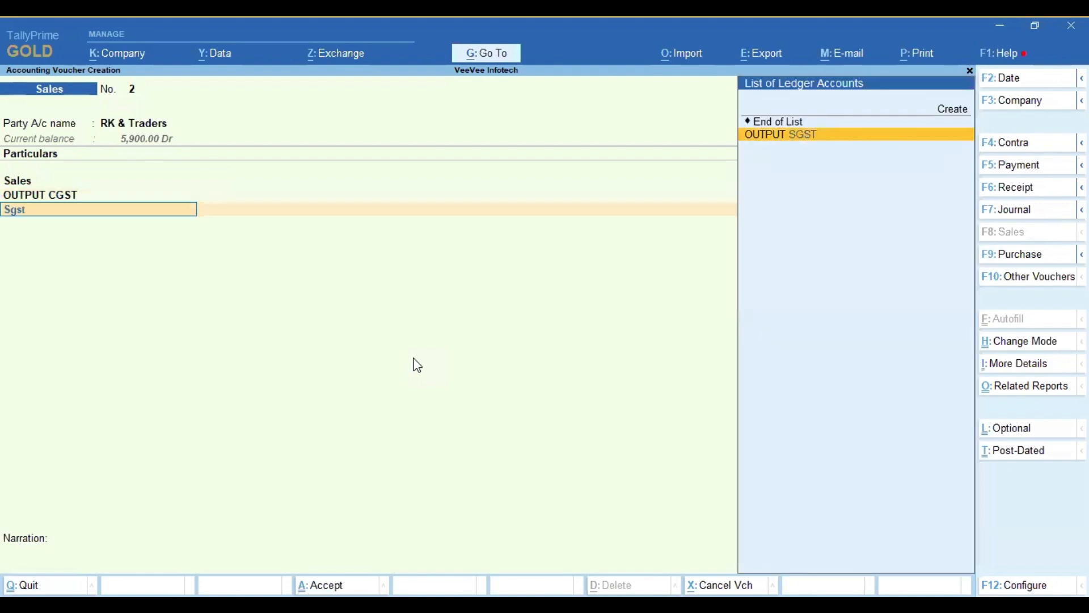
key(Return)
key(Return)
key(Return)
key(Return)
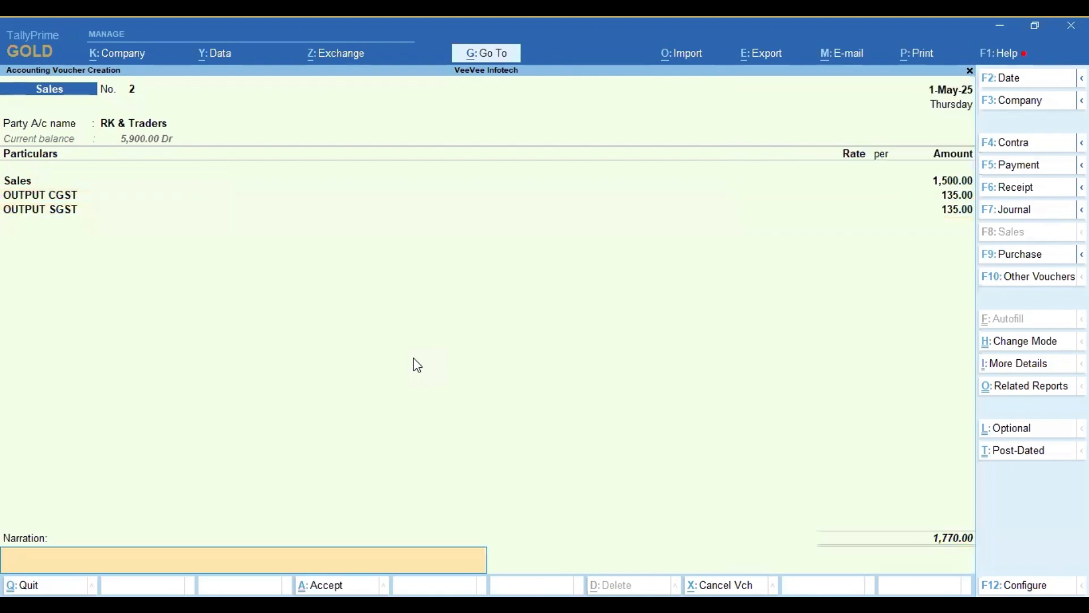
key(Return)
key(Return)
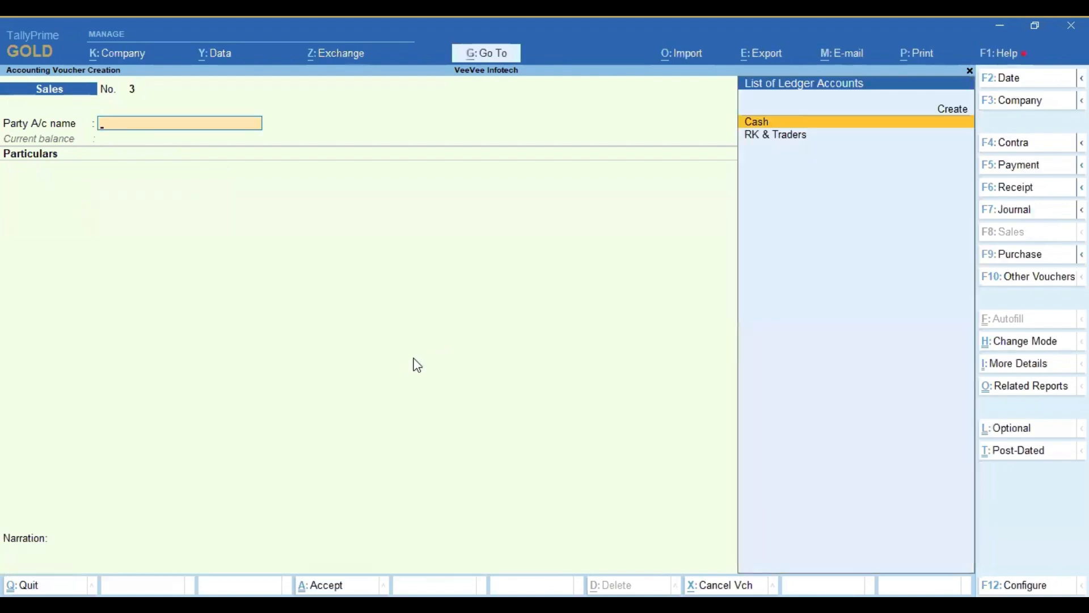
Step: Leave voucher entry and display the Day Book for the period 1-Apr-25 to 1-May-25
key(Escape)
key(Escape)
key(n)
key(d)
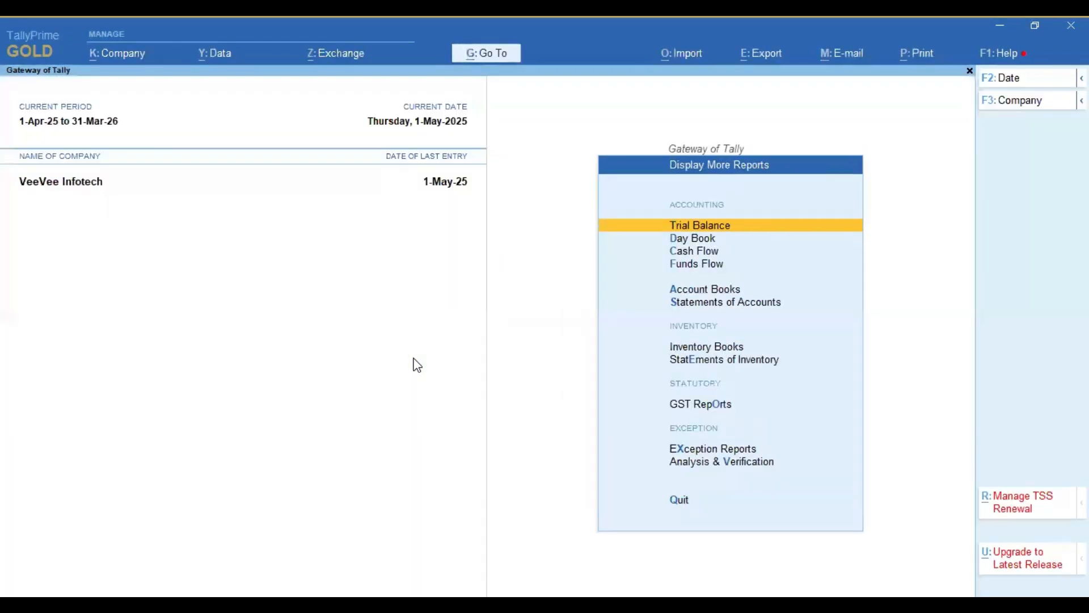
key(y)
key(F2)
key(Return)
key(Return)
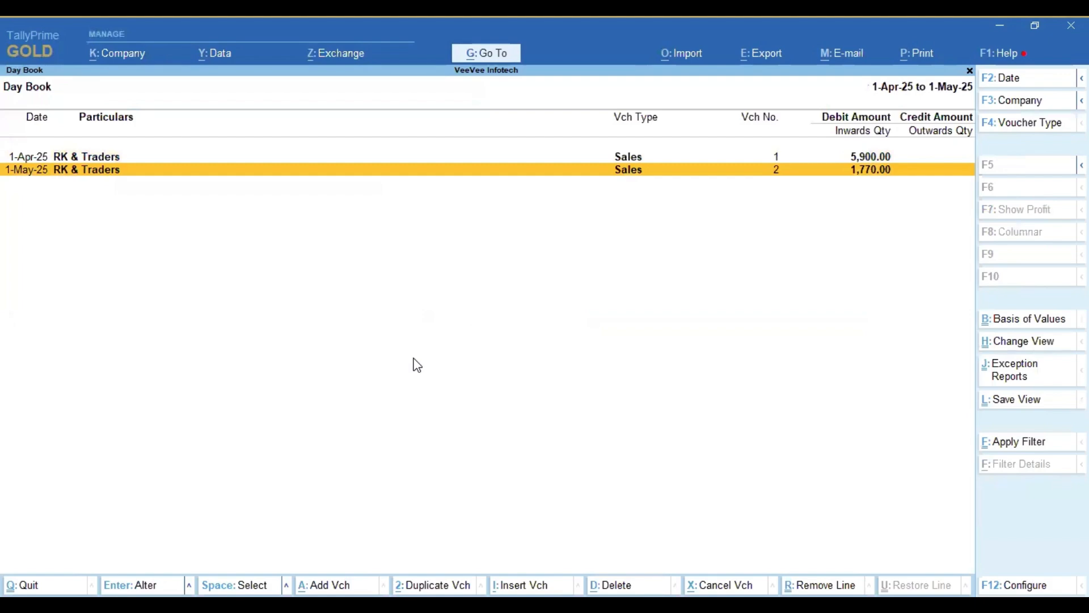
Step: Preview the tax invoice of the 1-Apr-25 sales voucher, examine the party address enlarged, and return to the Day Book
key(Up)
key(Return)
key(alt+p)
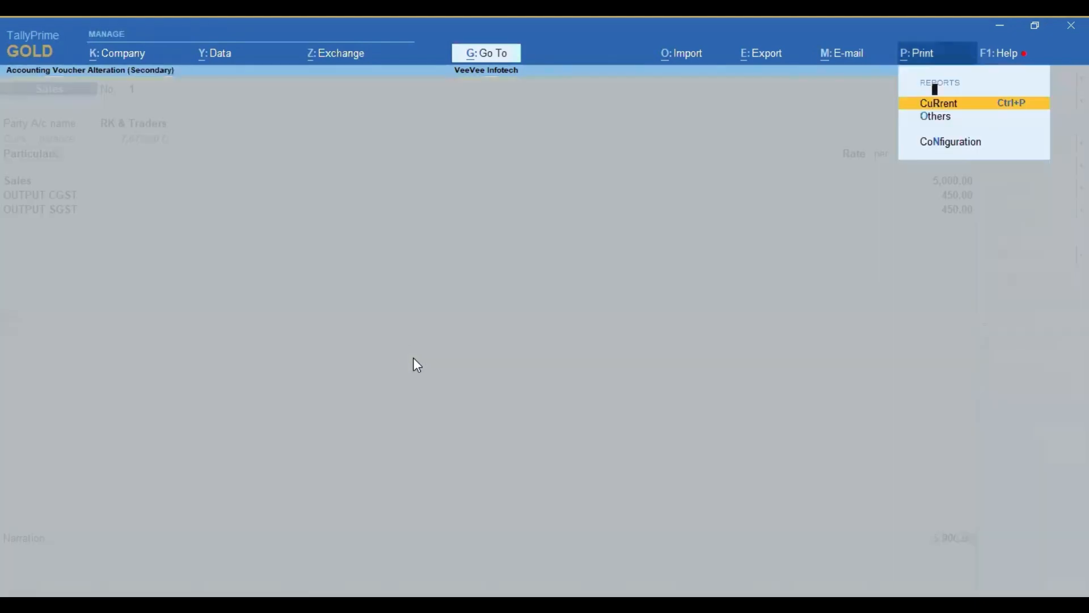
key(Return)
click(487, 390)
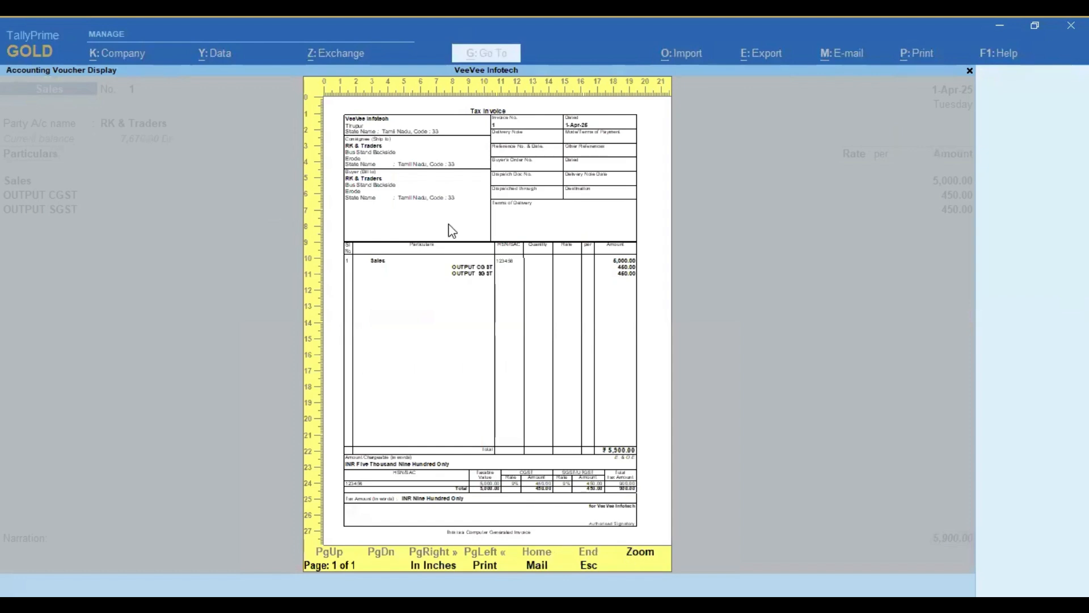
click(452, 231)
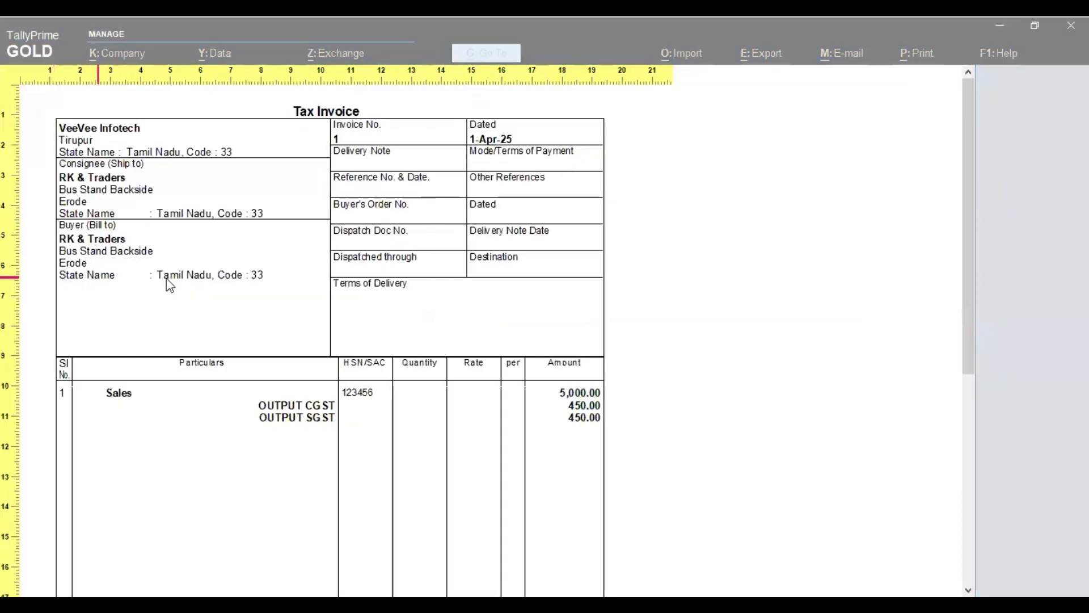
key(Escape)
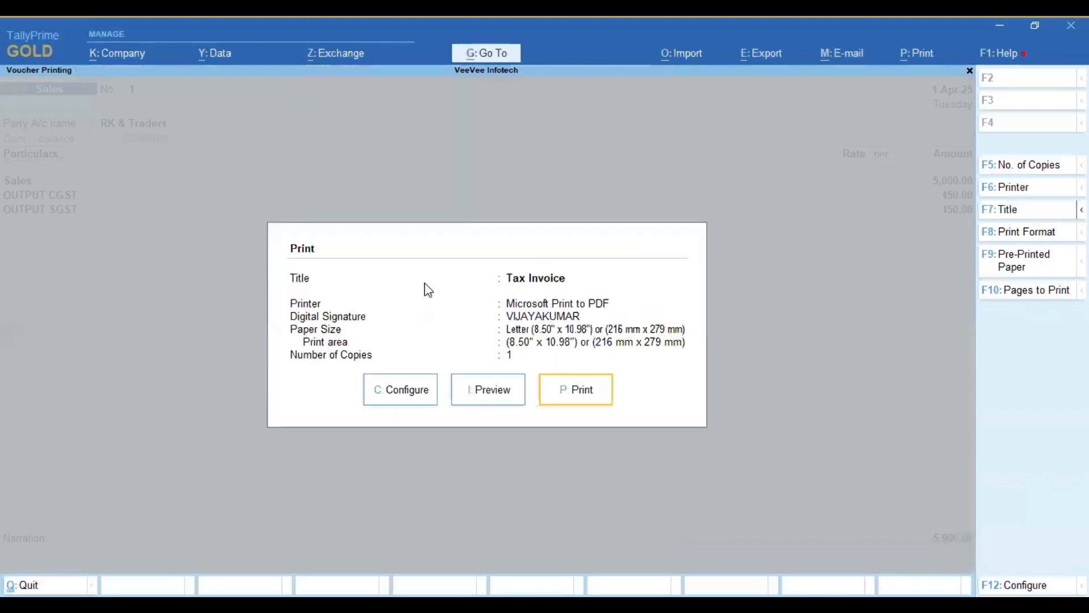
key(Escape)
key(Escape)
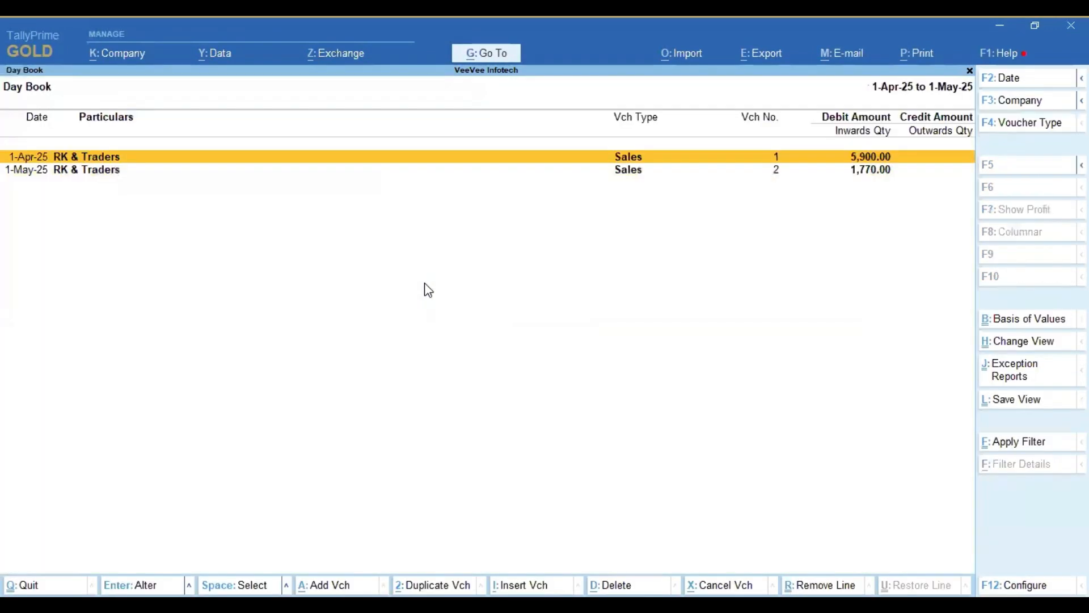
Step: Preview the tax invoice of the 1-May-25 sales voucher, examine the consignee and buyer addresses enlarged, and return to the Day Book
key(Down)
key(Return)
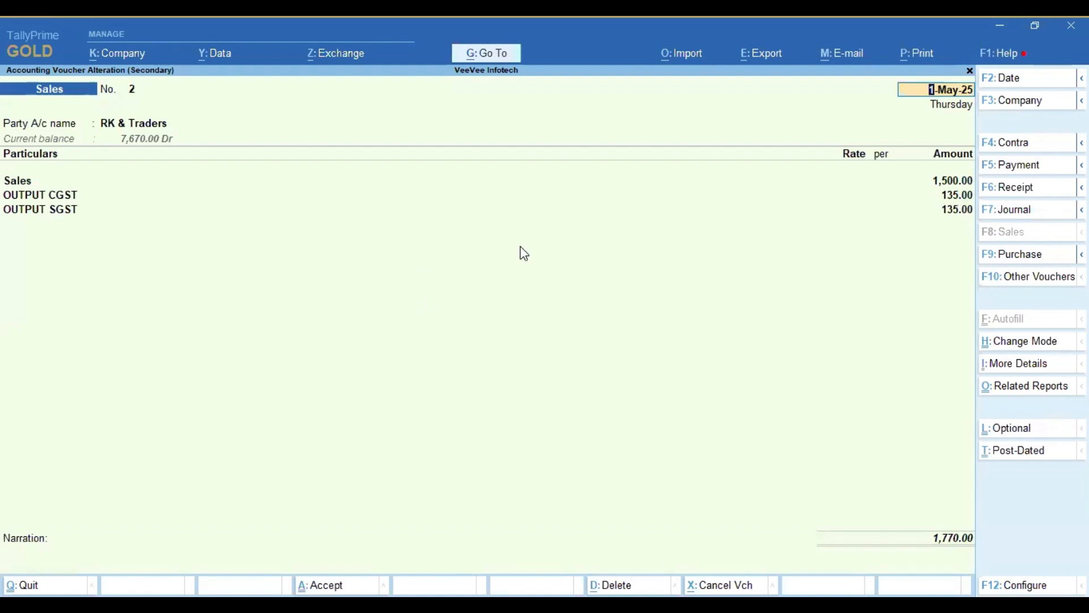
key(alt+p)
key(Return)
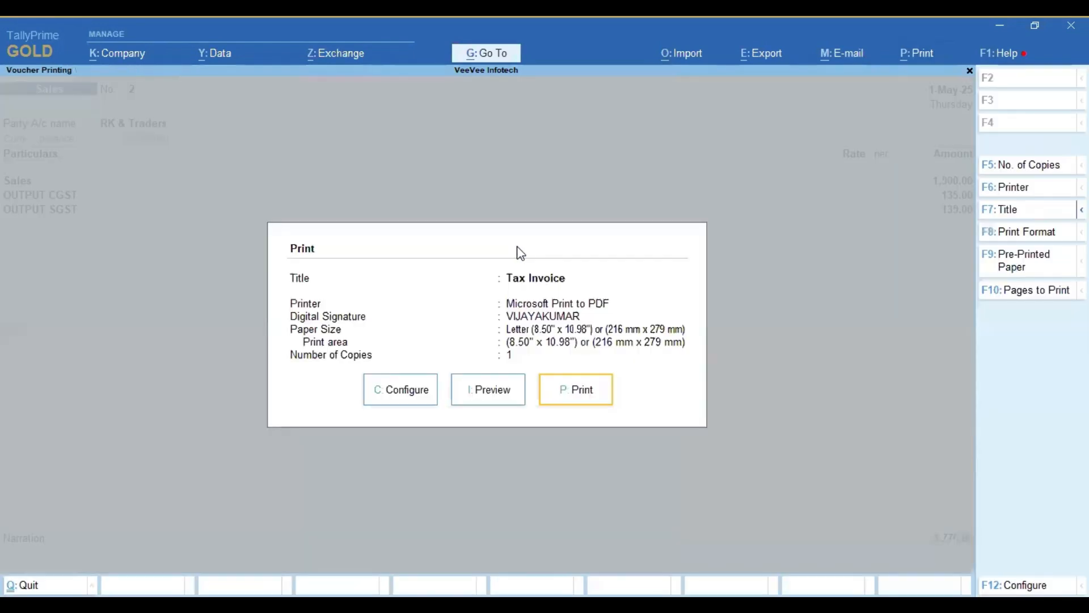
click(494, 390)
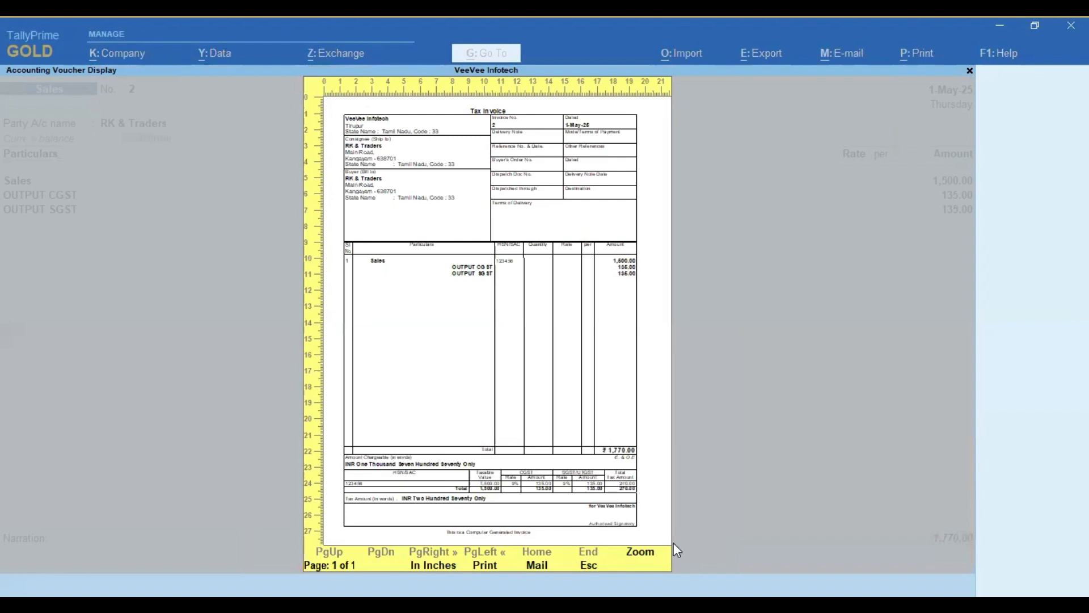
click(650, 553)
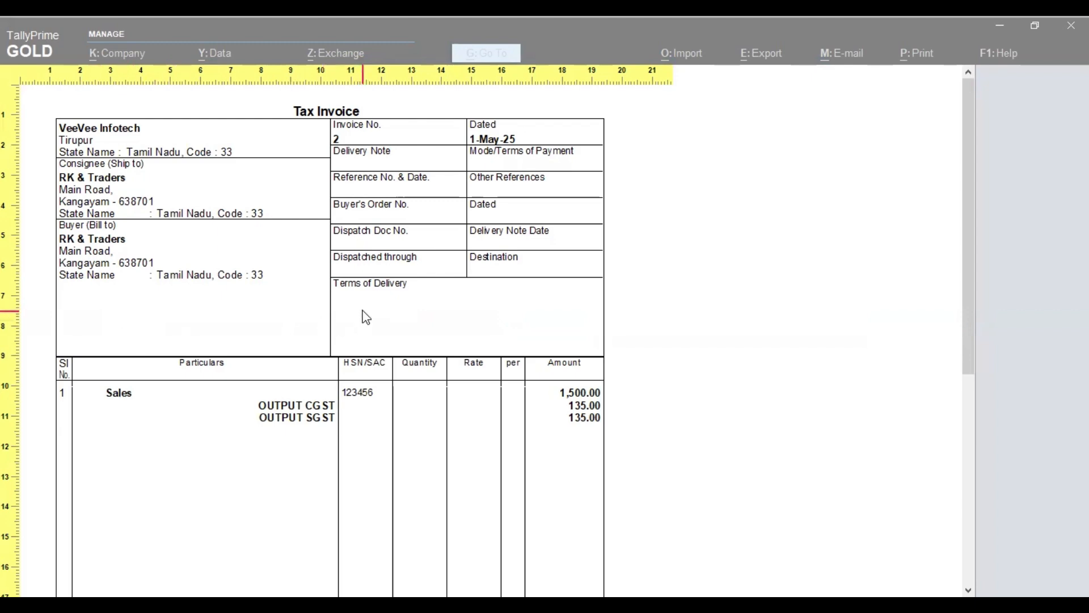
key(Escape)
key(Escape)
key(Escape)
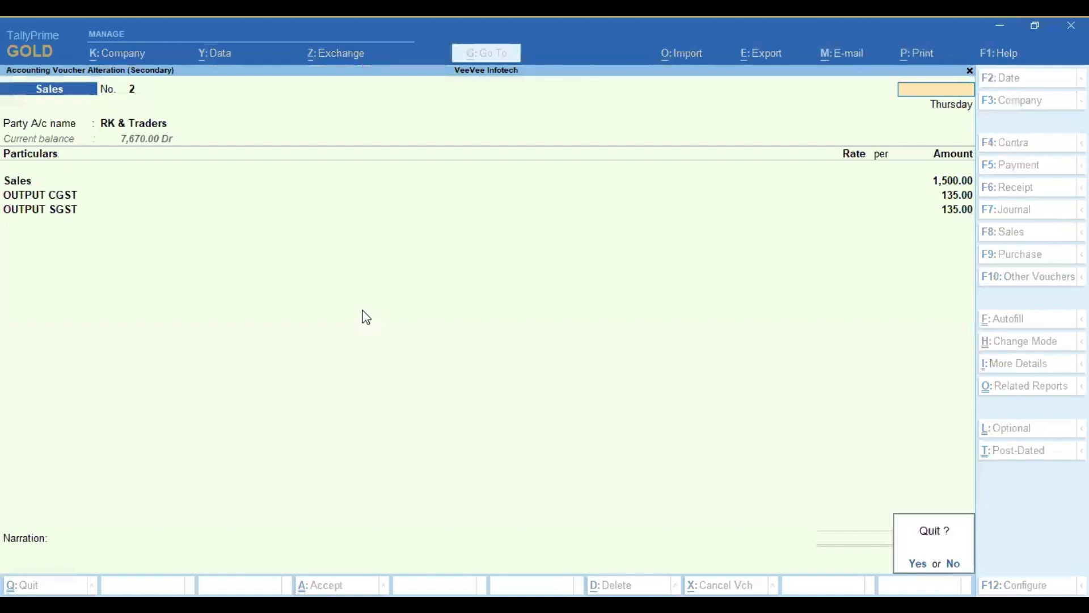
key(y)
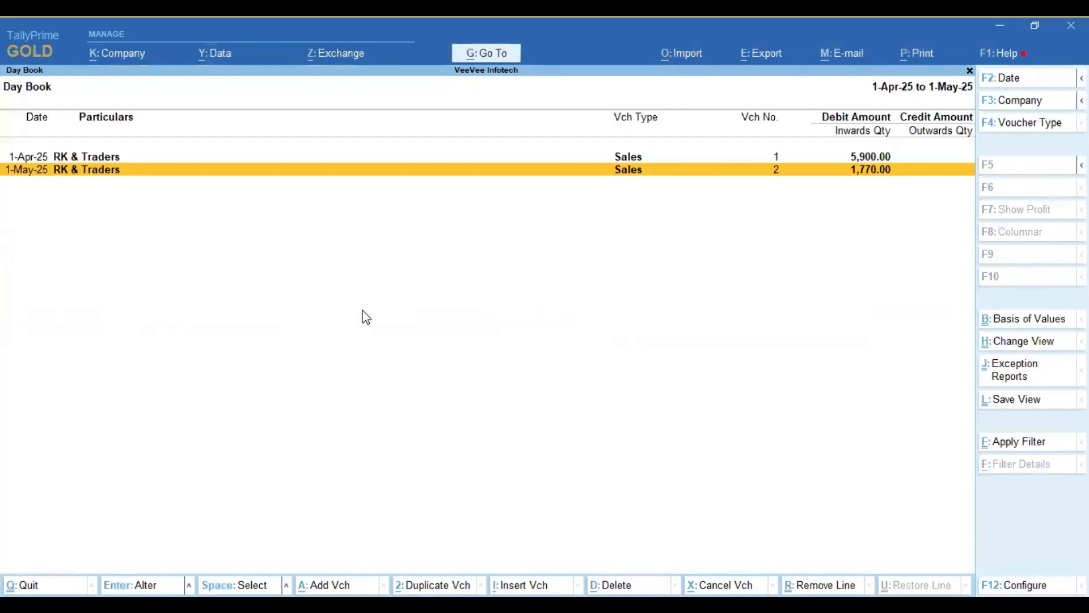